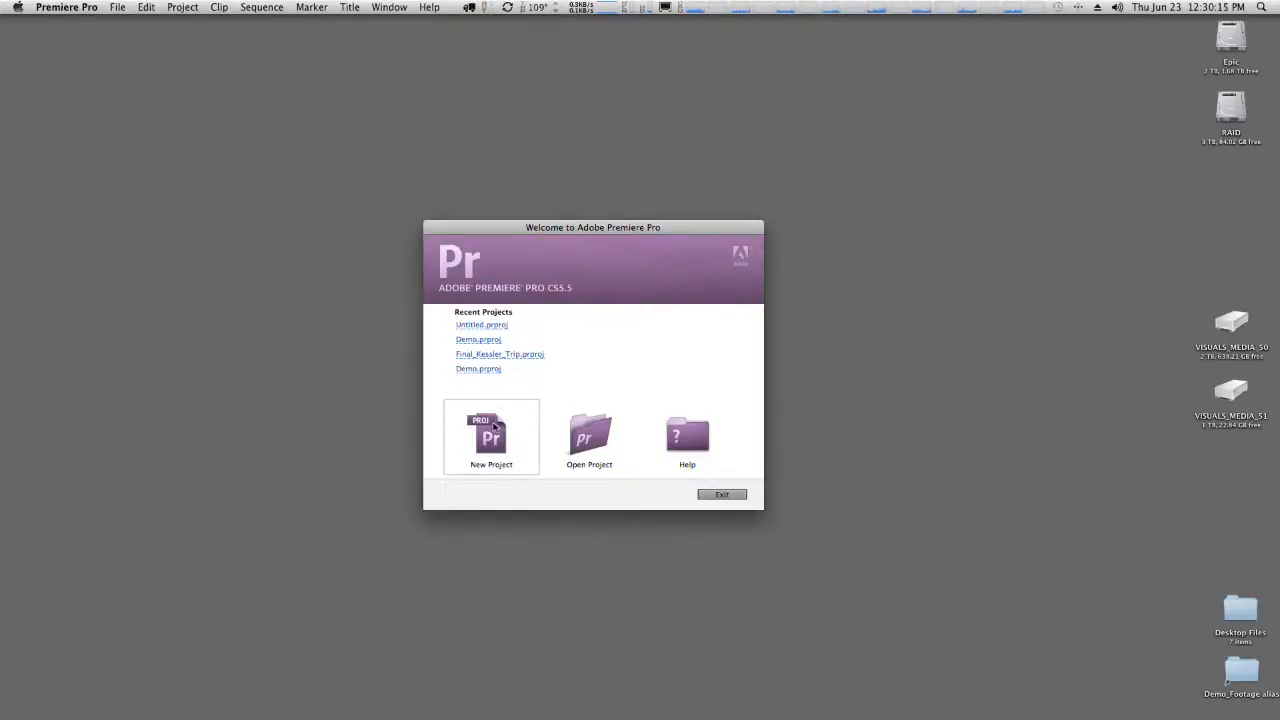
Create a new project named Demo, overwriting the existing one, and skip creating a preset sequence.
left_click(491, 430)
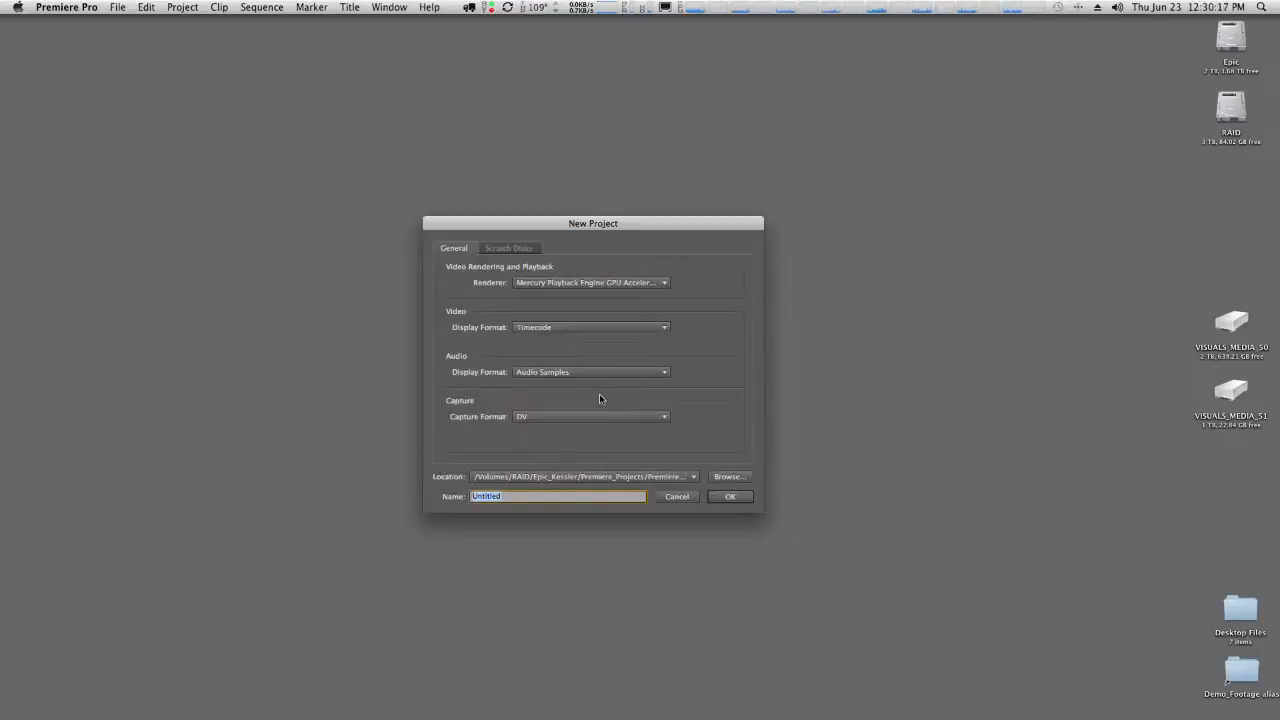
type("Demo")
key("Return")
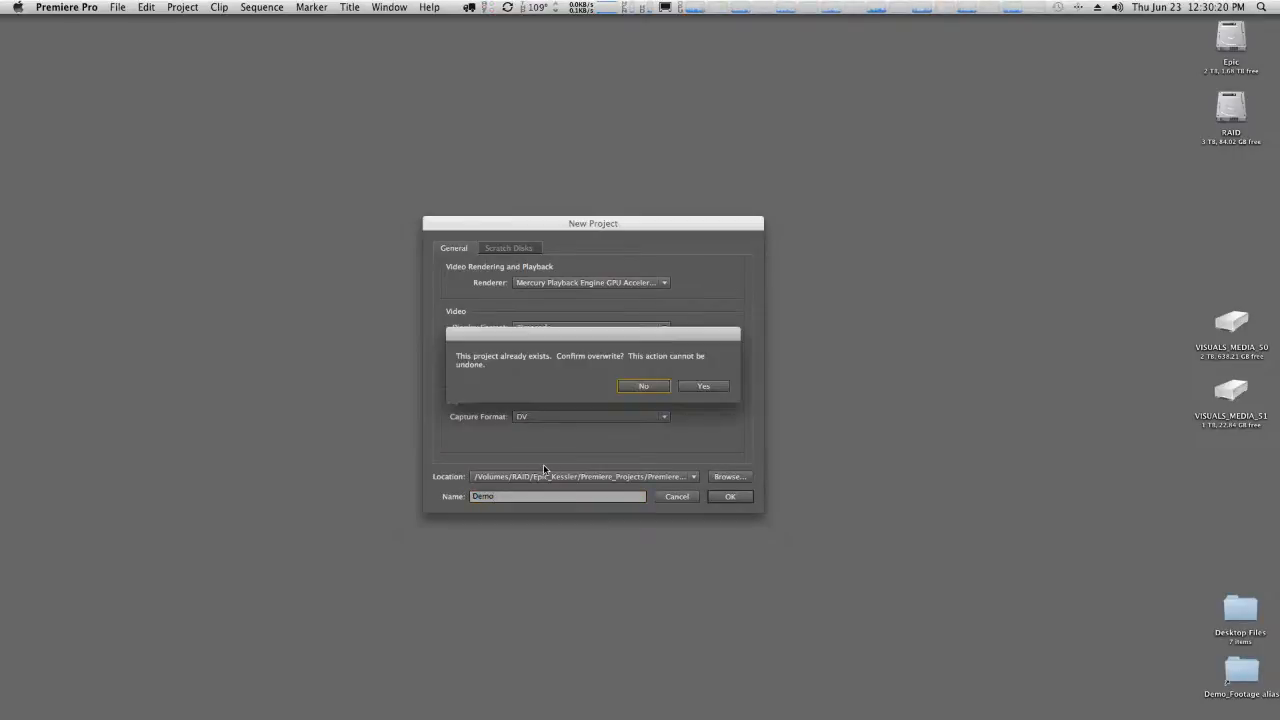
left_click(699, 387)
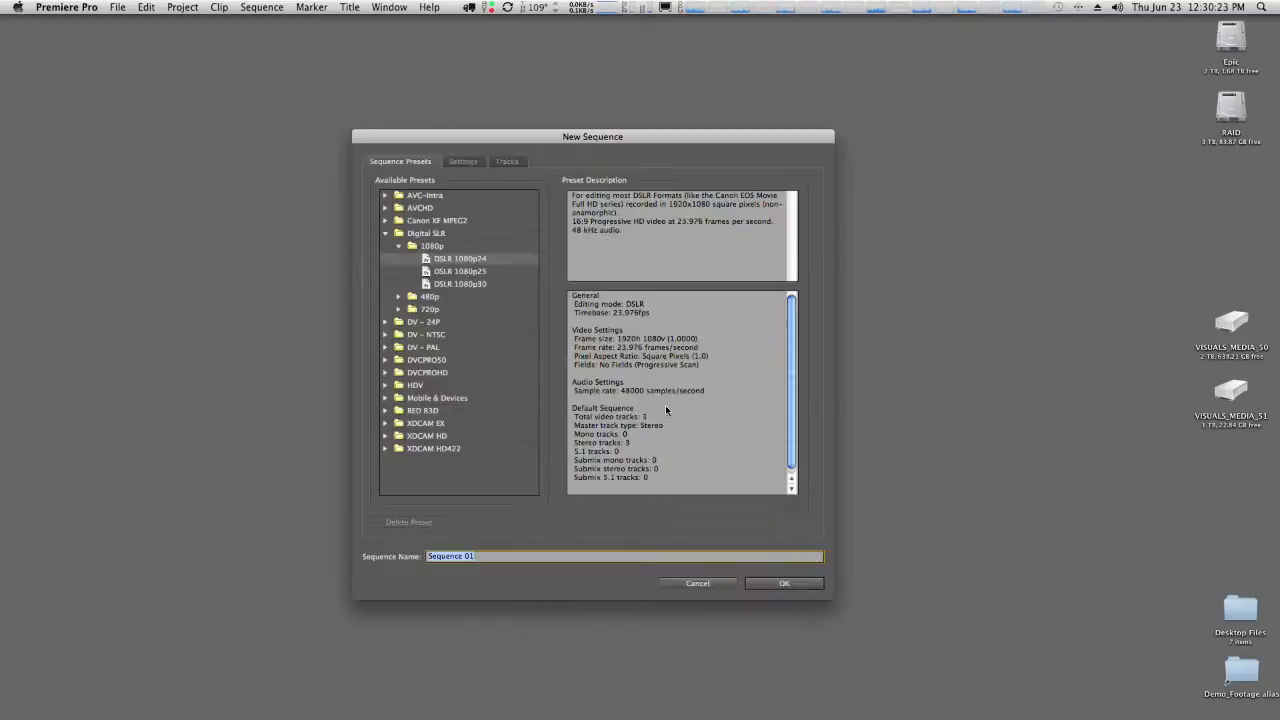
left_click(723, 584)
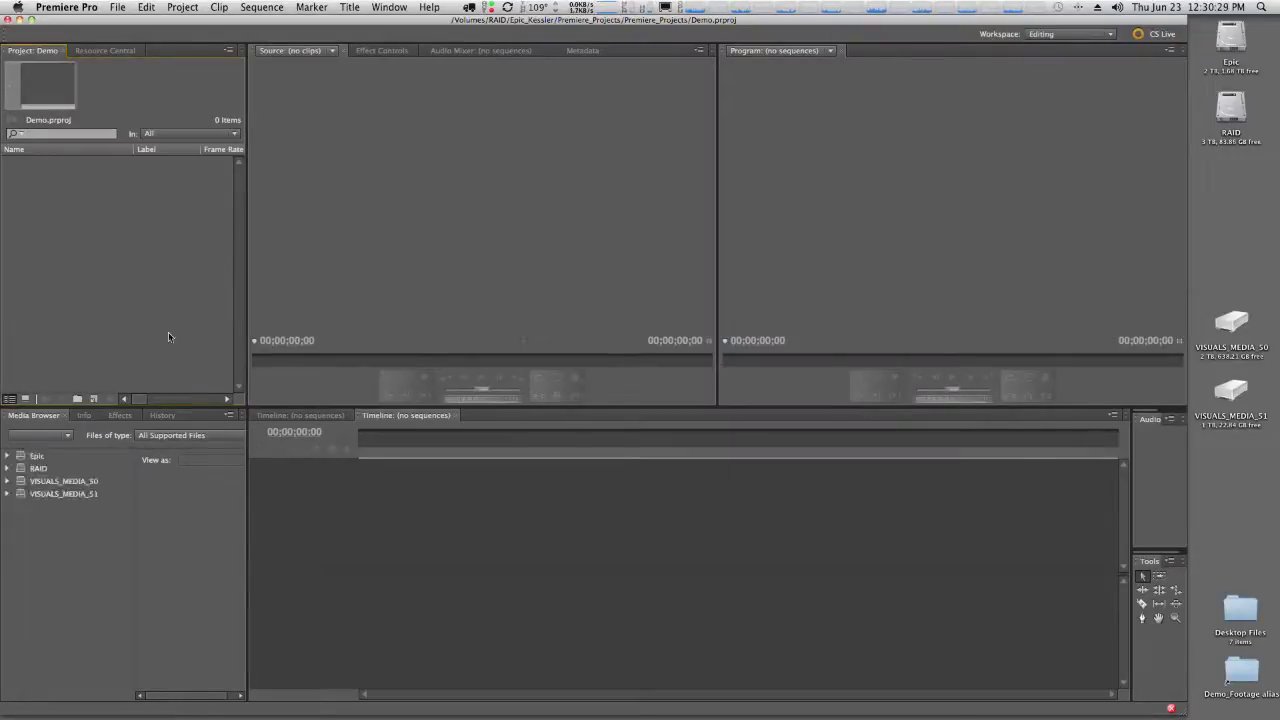
Browse the Epic drive to the user's Desktop folder and select the Demo_Footage folder.
left_click(8, 457)
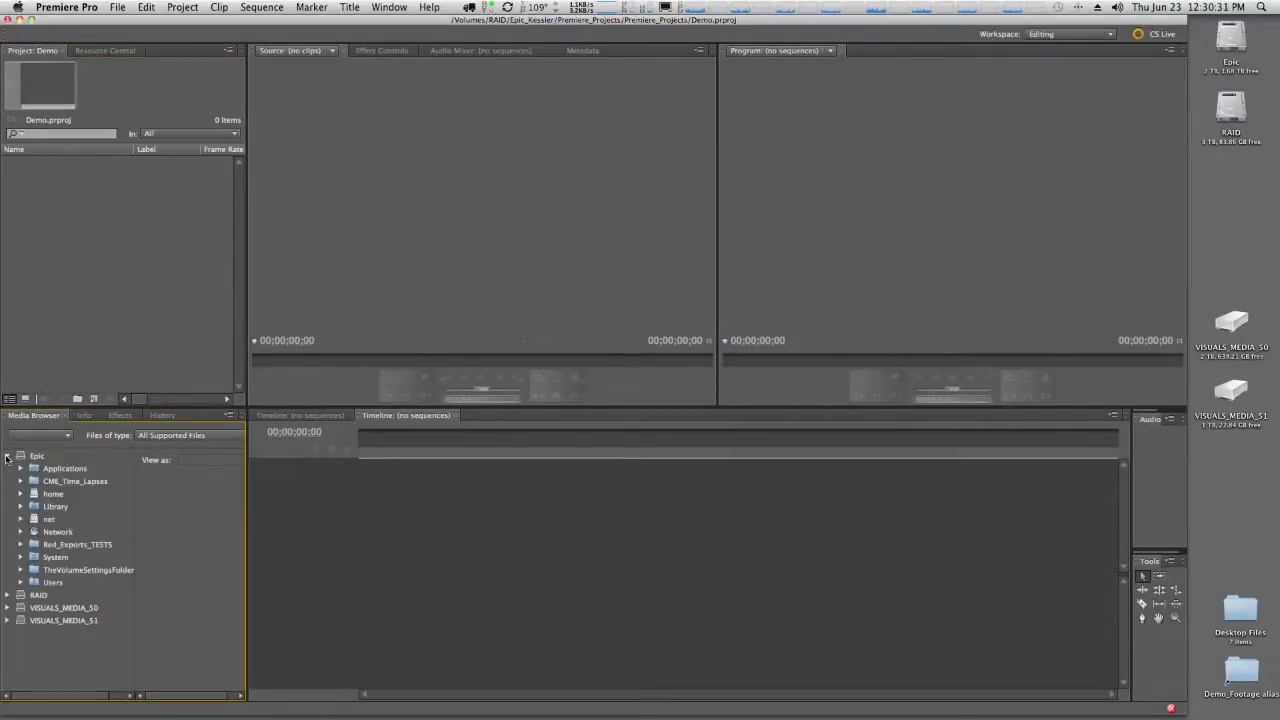
left_click(21, 582)
left_click(34, 595)
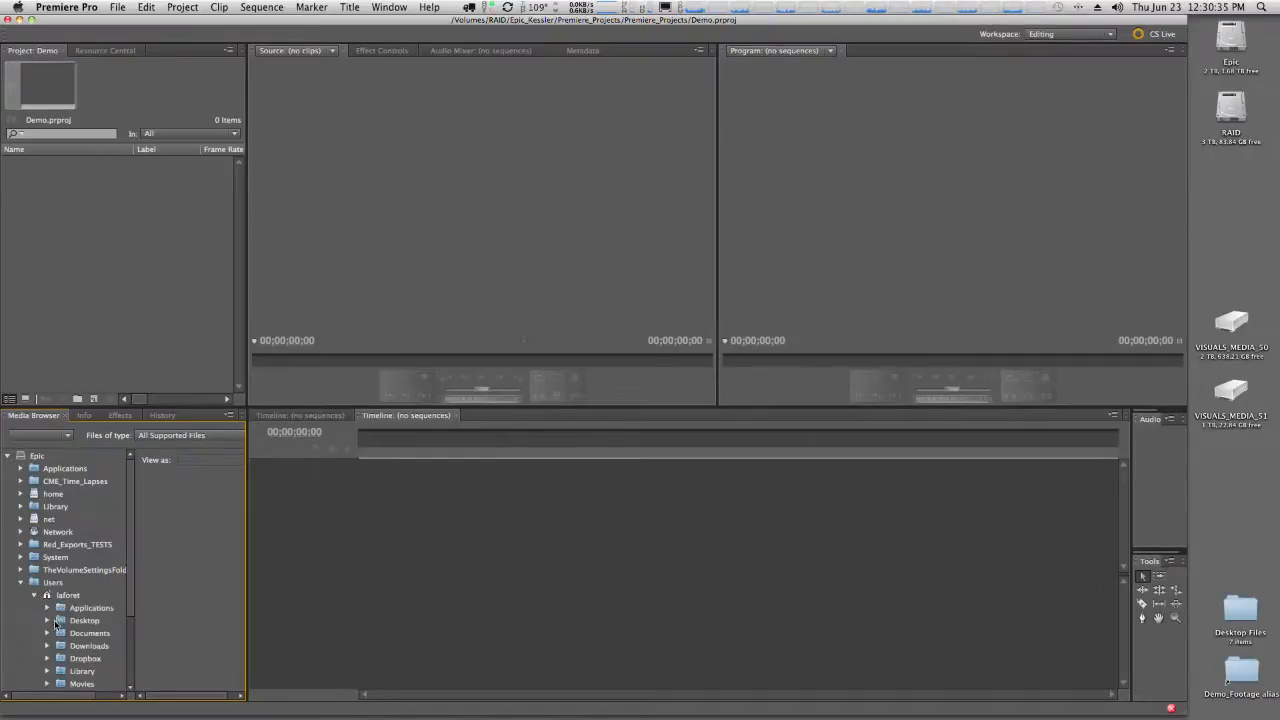
left_click(62, 621)
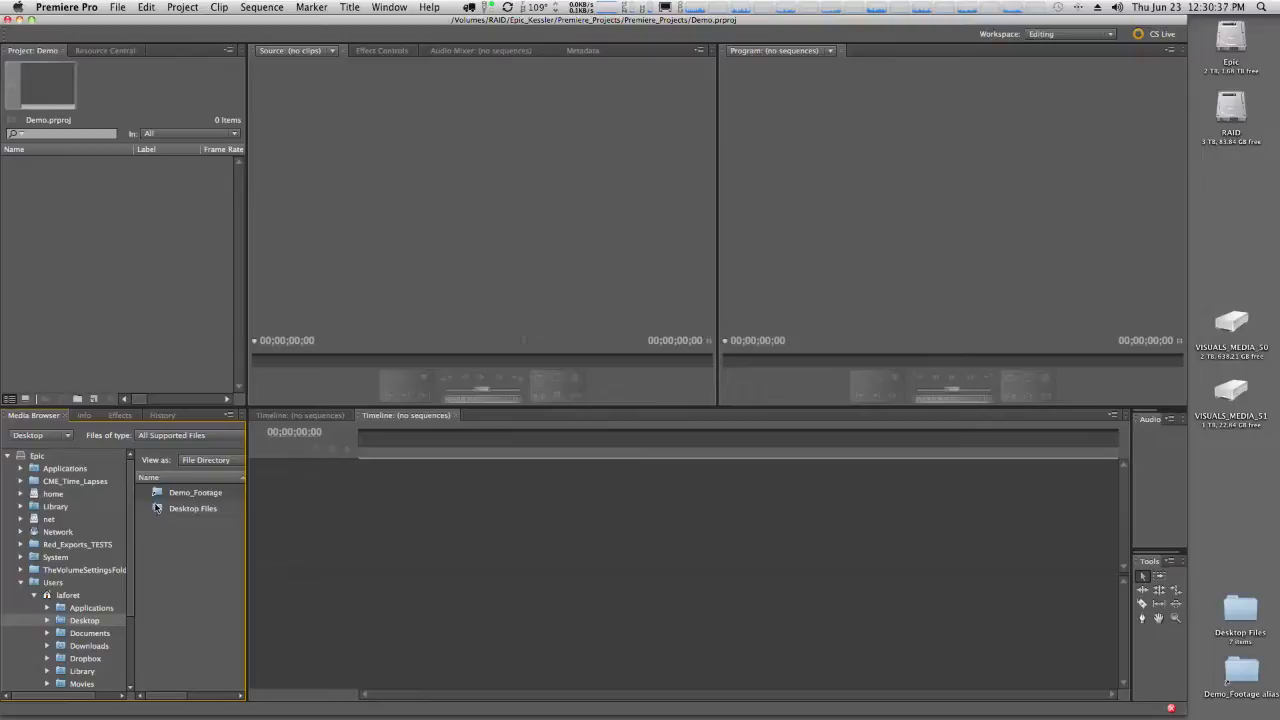
left_click(157, 495)
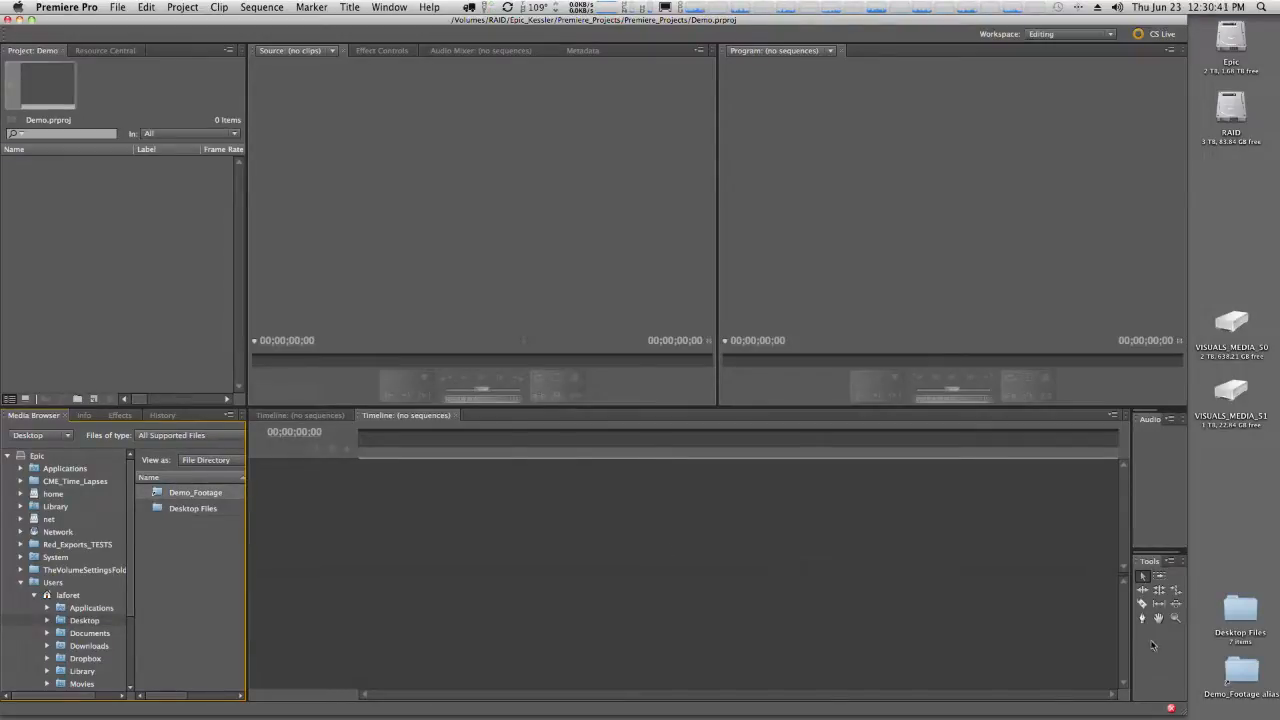
Switch to Finder and examine the Audio, Canon HDSLR and RED Epic subfolders of Demo_Footage, closing the window when finished.
double_click(1240, 668)
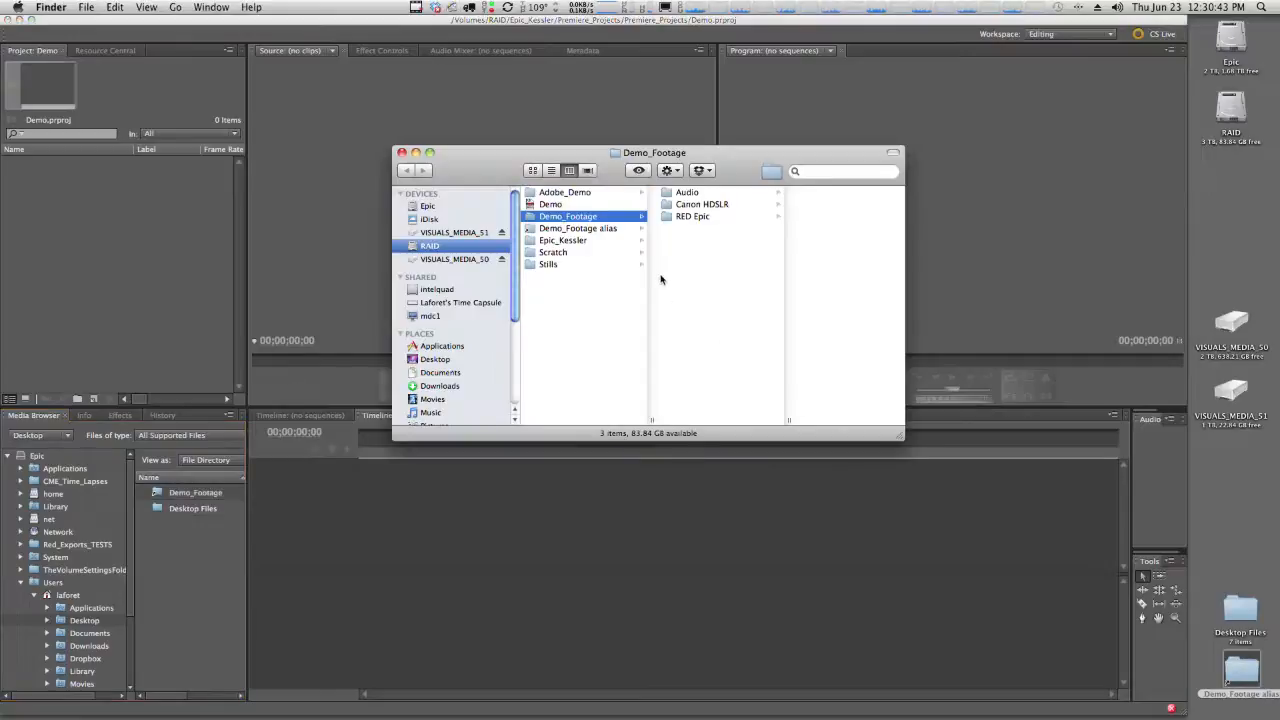
left_click(684, 191)
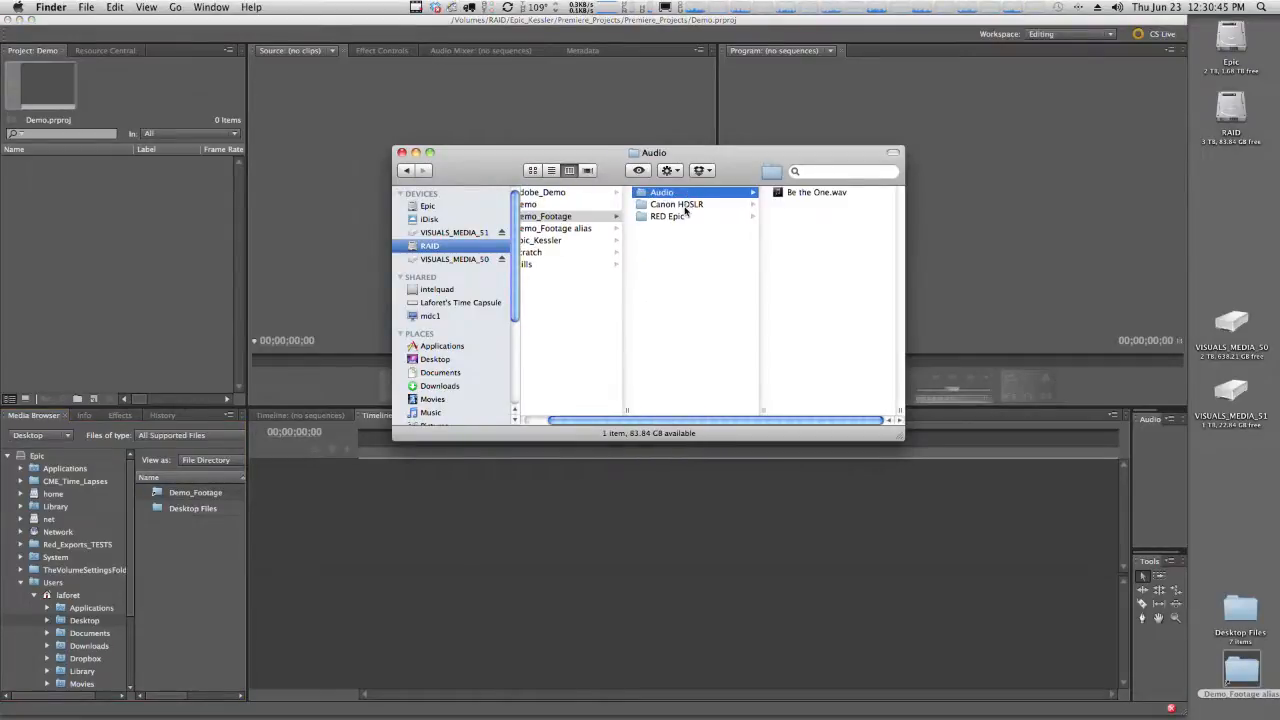
left_click(684, 204)
left_click(682, 216)
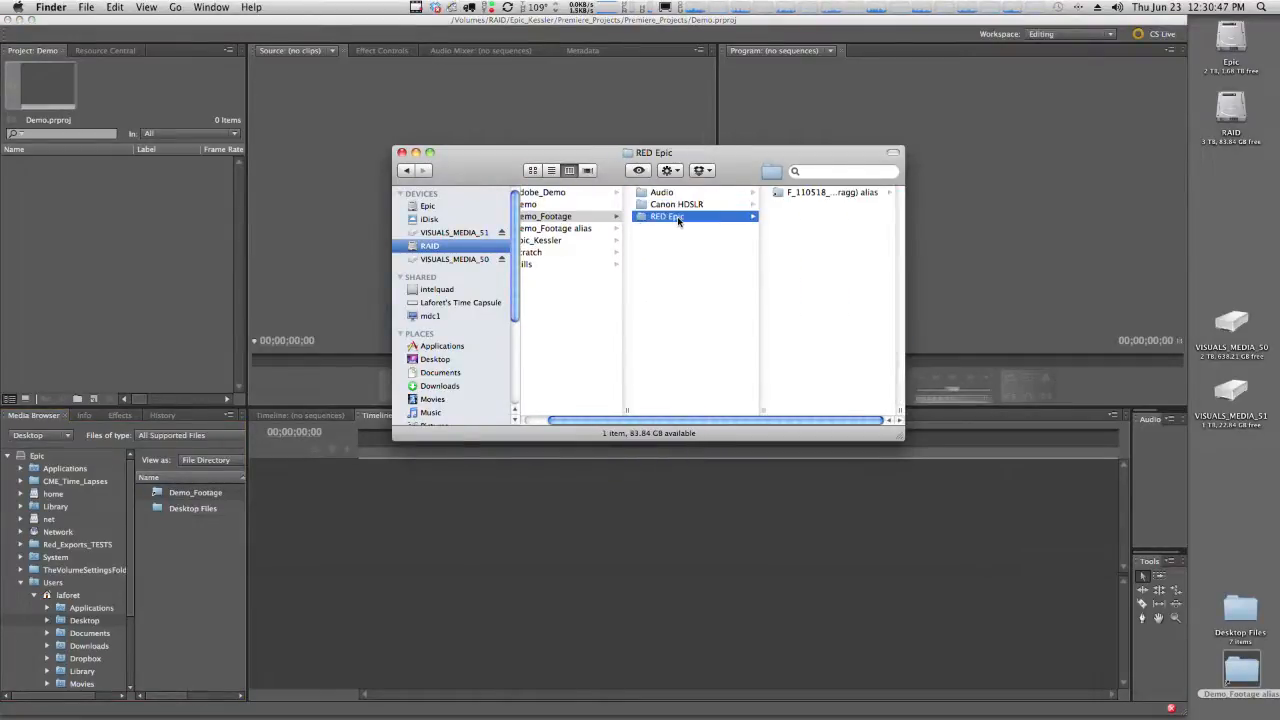
left_click(401, 152)
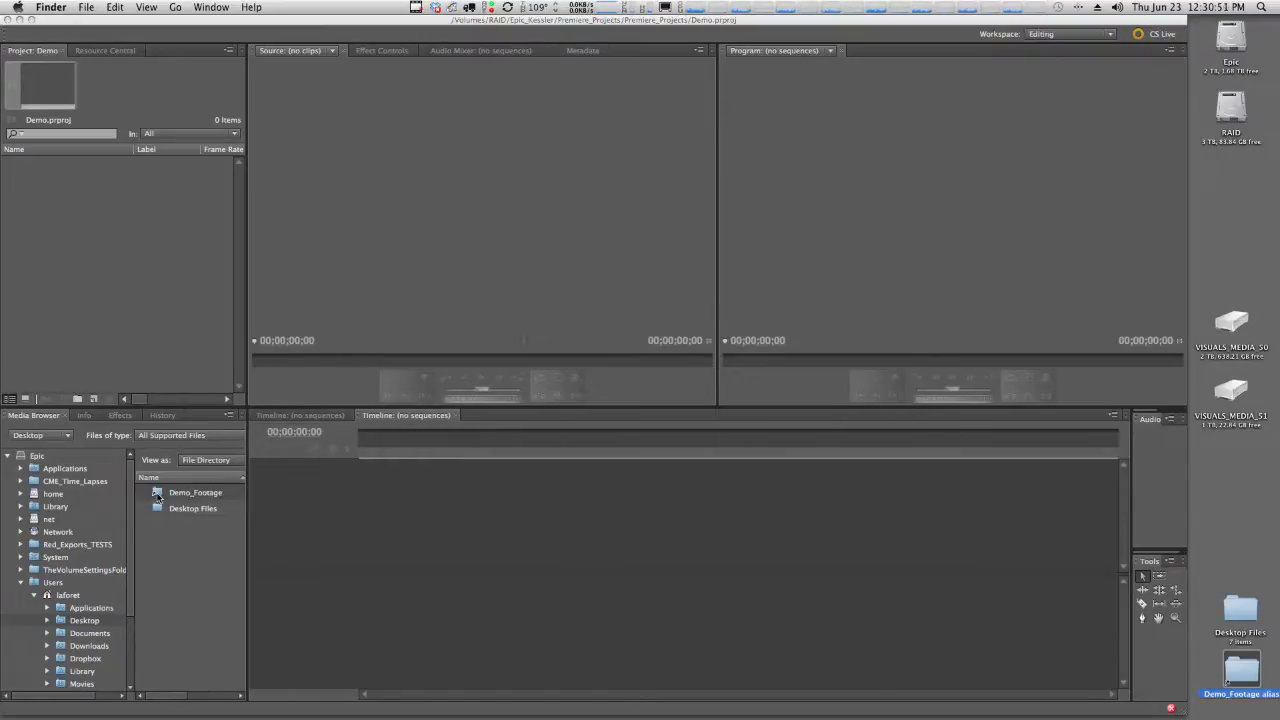
Import the Audio, Canon HDSLR and RED Epic folders from Demo_Footage into the project.
double_click(158, 497)
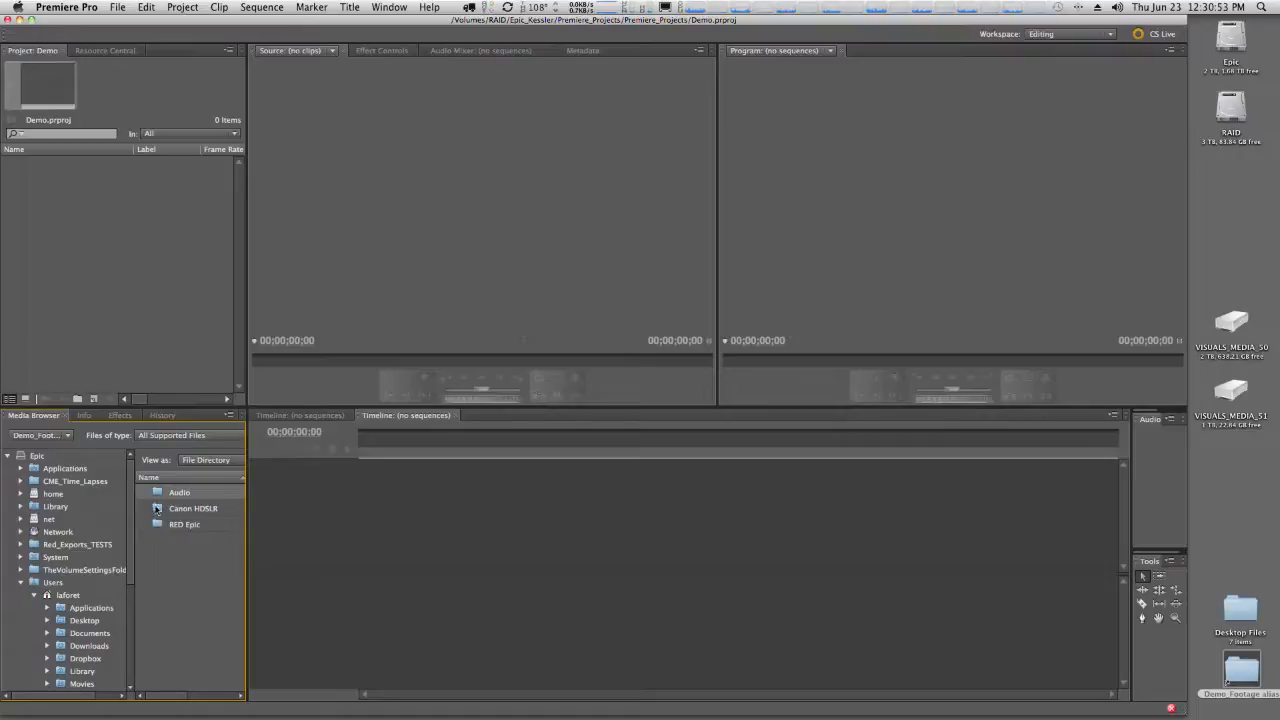
left_click_drag(155, 496, 158, 526)
left_click_drag(135, 350, 109, 238)
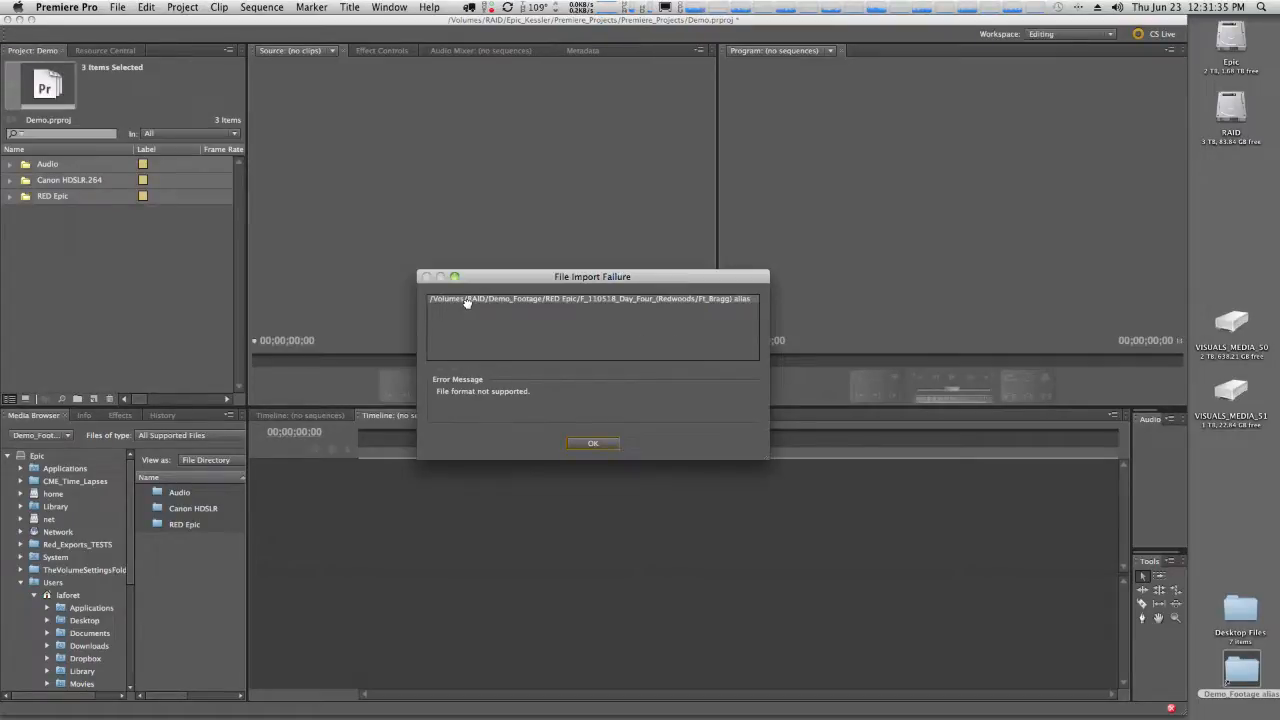
left_click(594, 443)
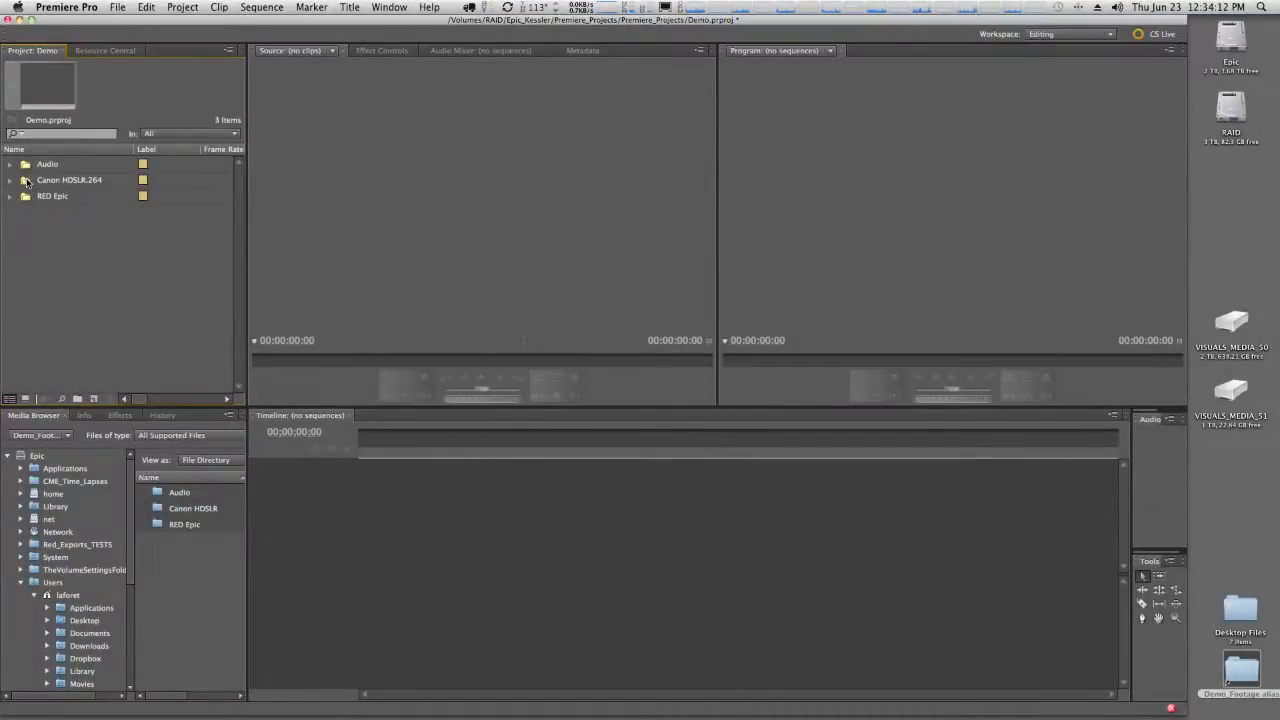
Open MVI_4128.MOV from the Canon HDSLR bin in the Source monitor and scrub to about 6 seconds.
left_click(11, 180)
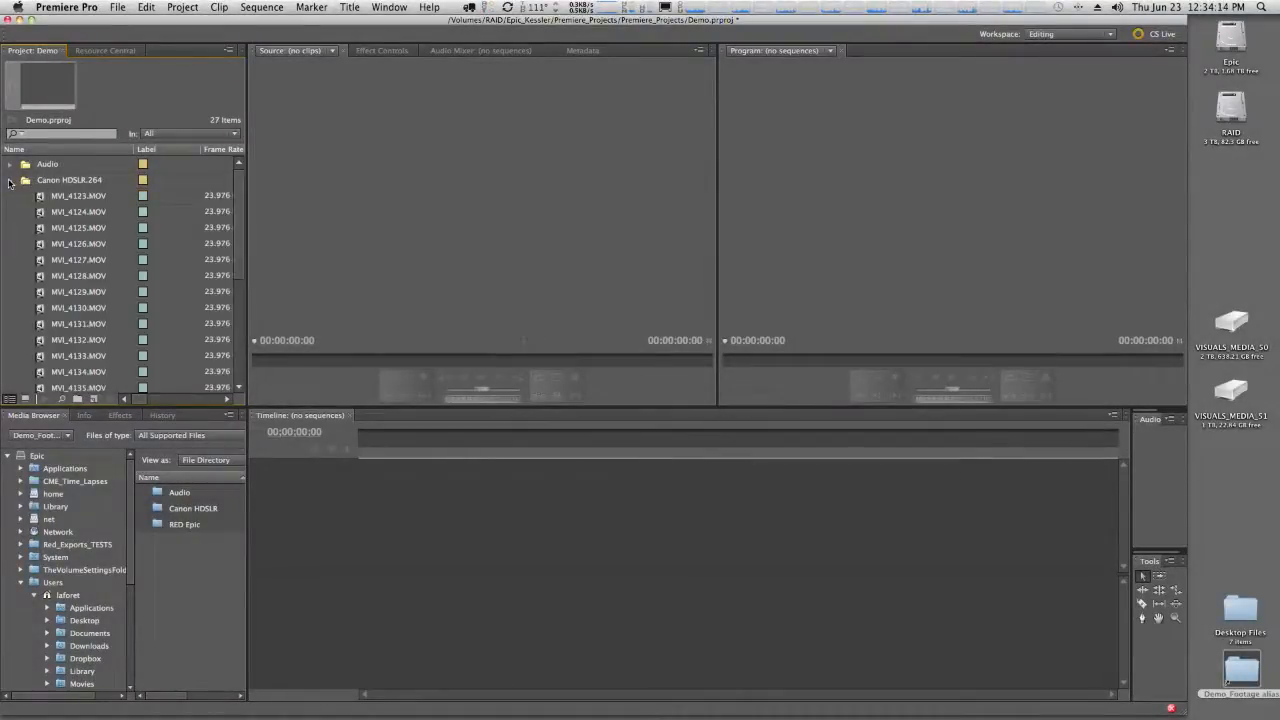
double_click(42, 278)
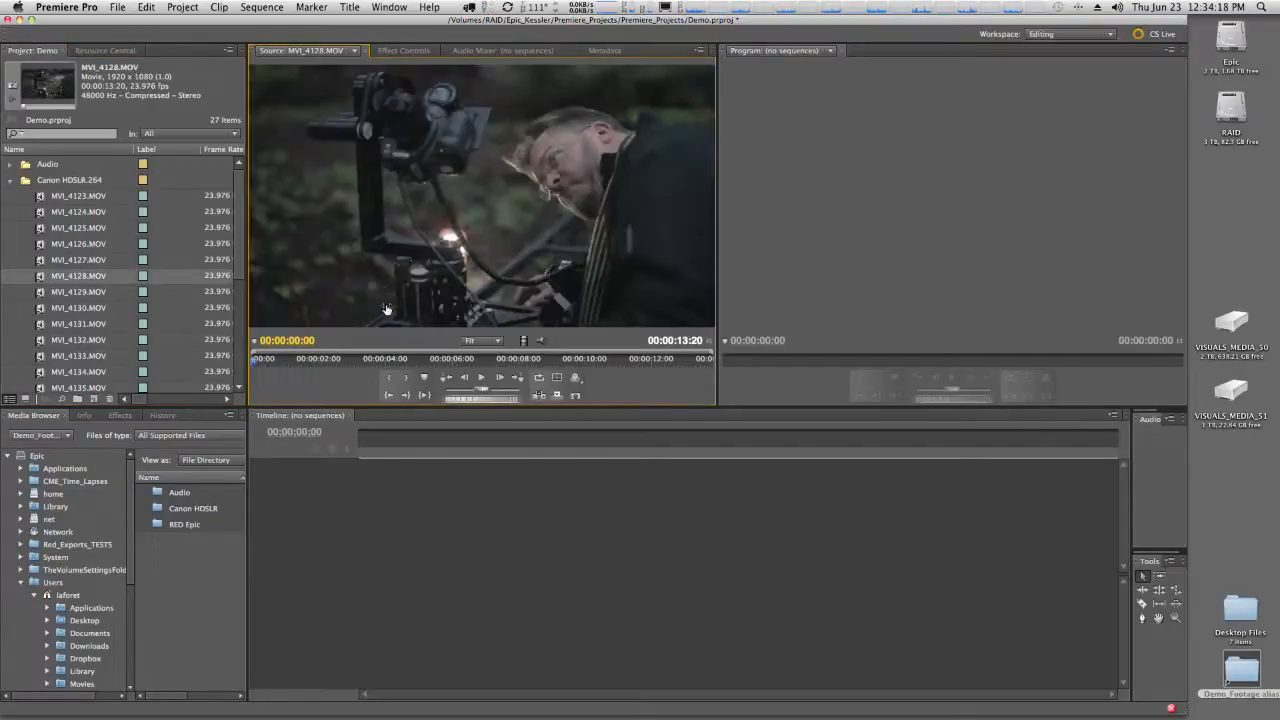
left_click(300, 360)
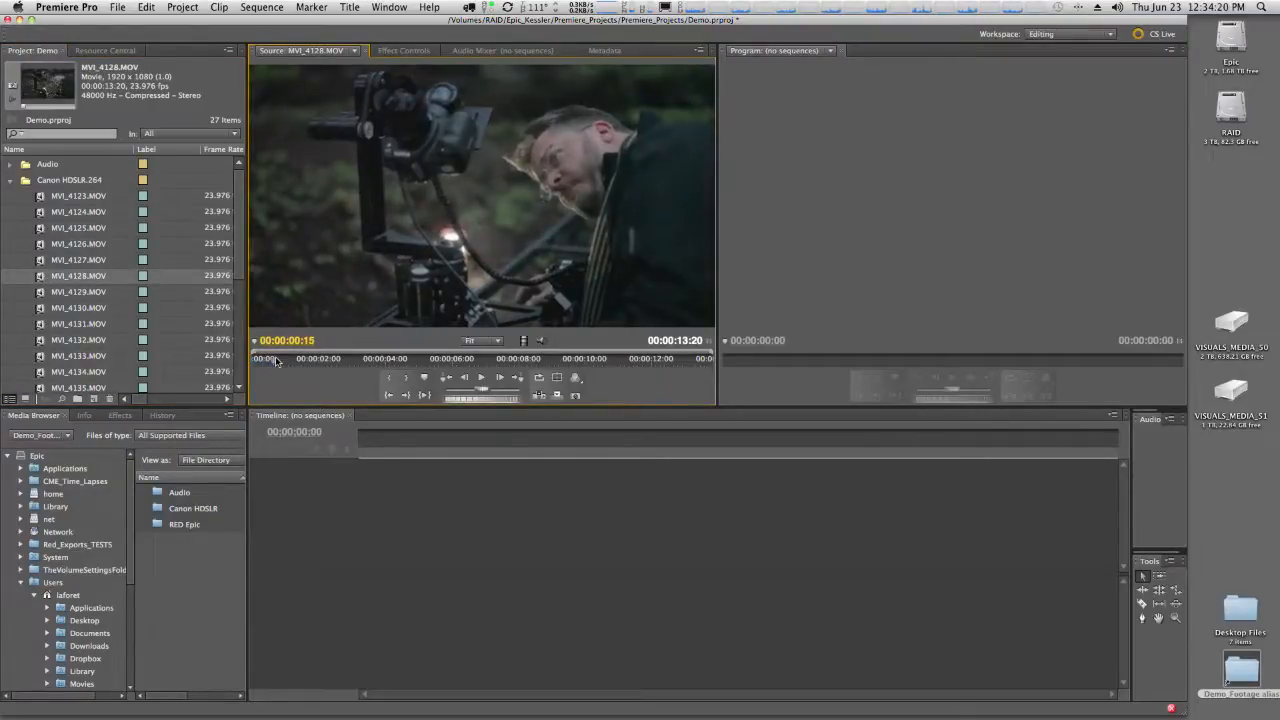
left_click_drag(300, 360, 452, 360)
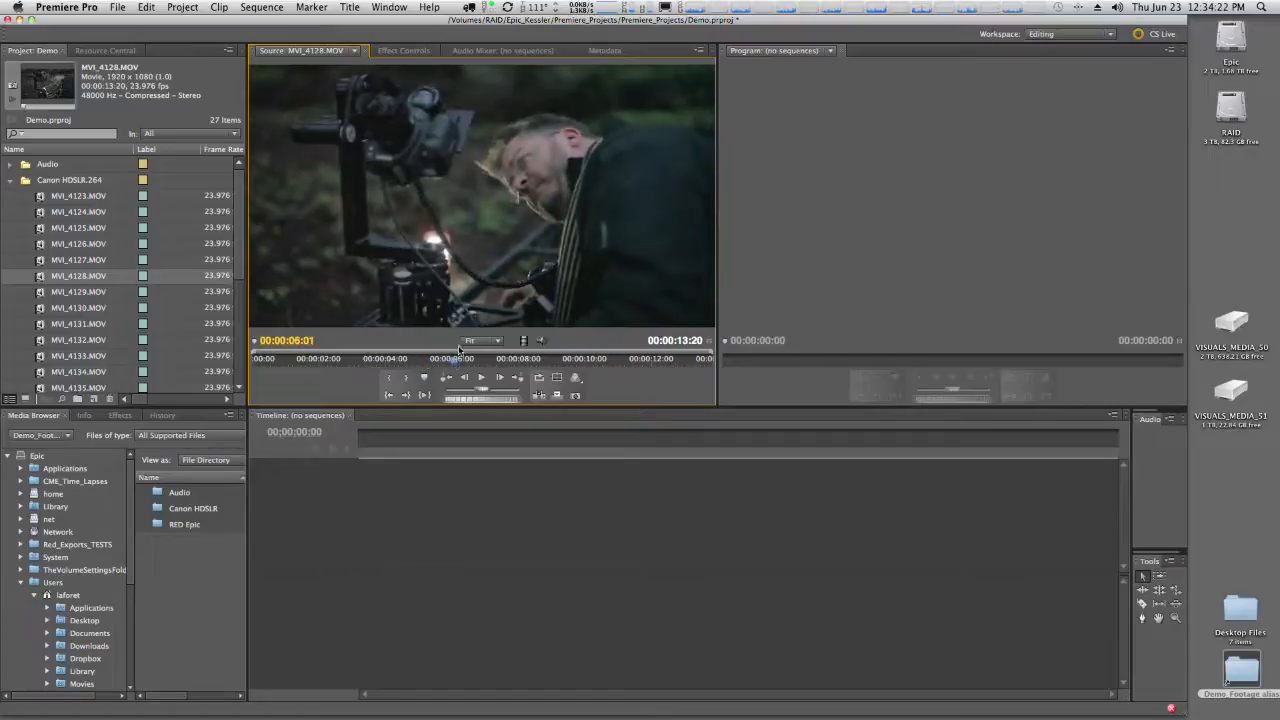
Set the Source monitor's paused resolution to Full and scrub through the clip.
right_click(546, 226)
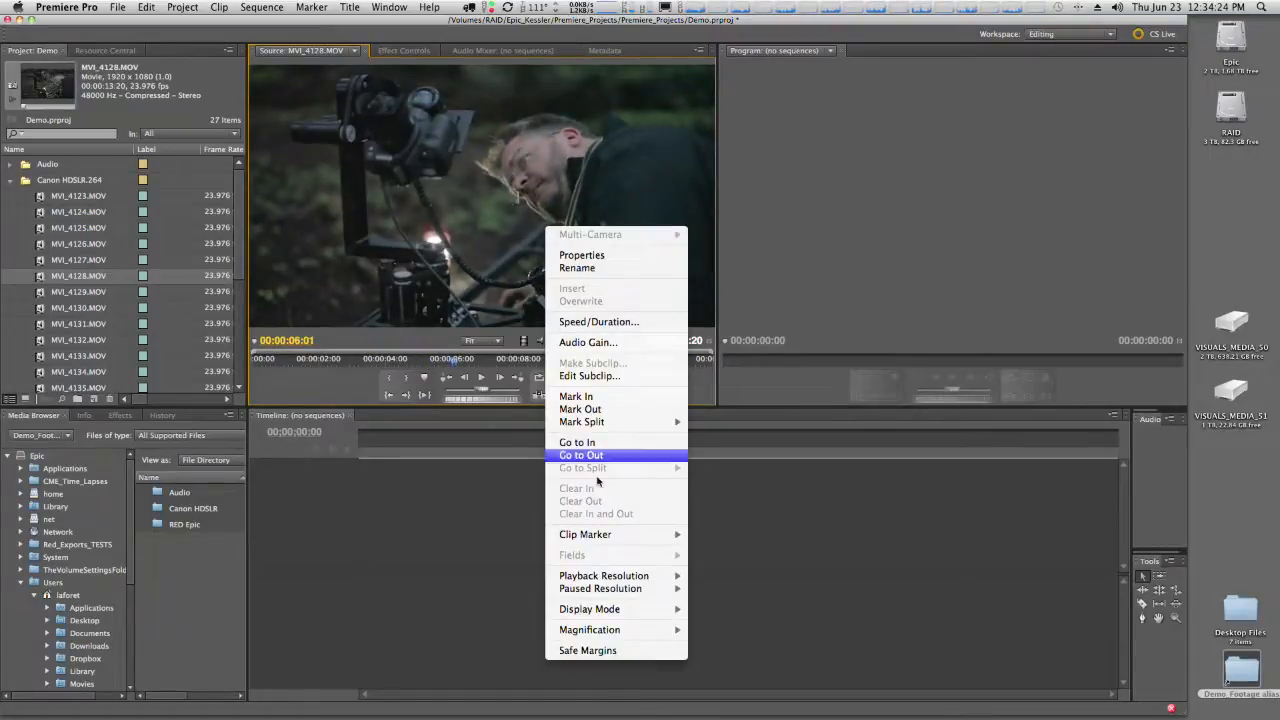
mouse_move(615, 577)
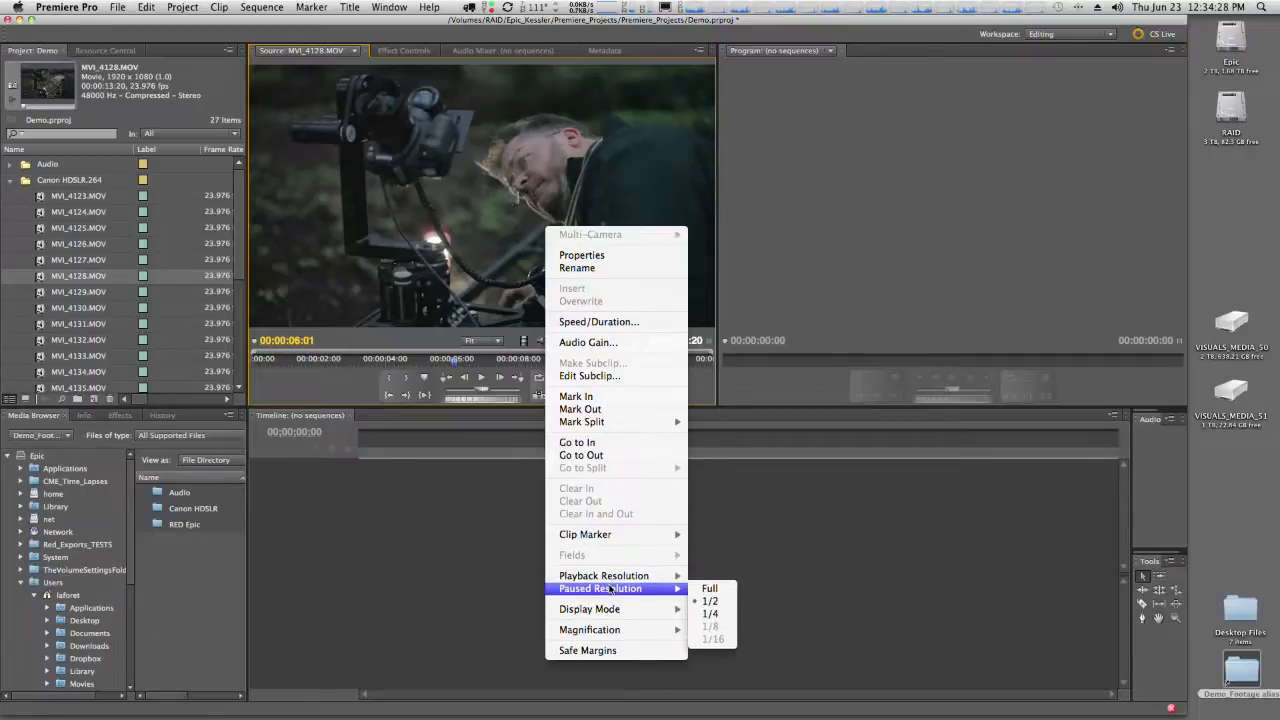
left_click(706, 590)
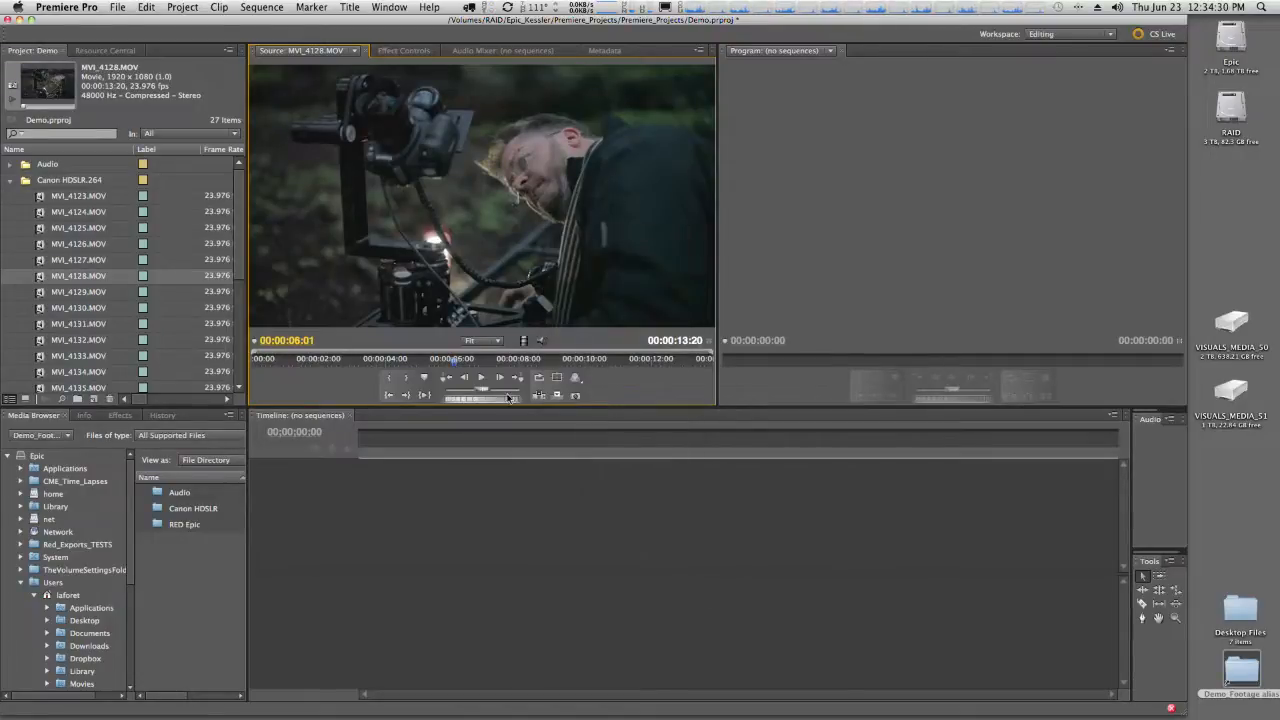
left_click_drag(452, 358, 362, 358)
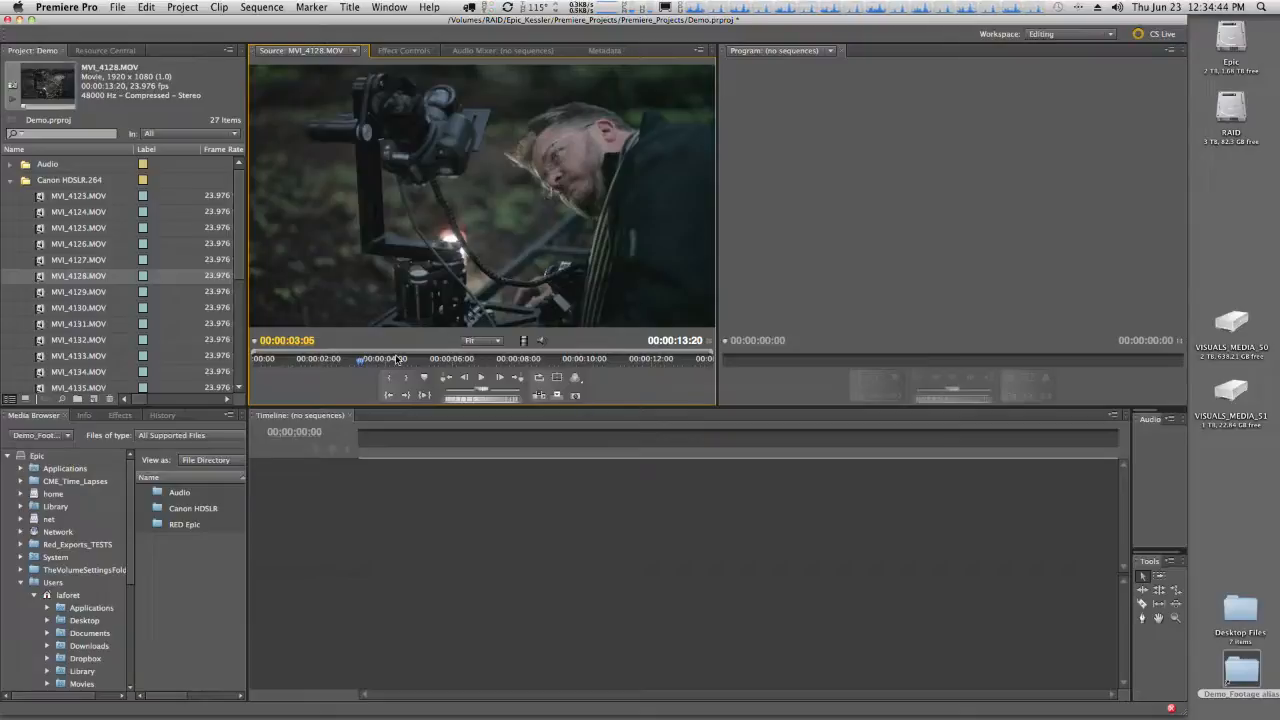
left_click_drag(400, 359, 470, 360)
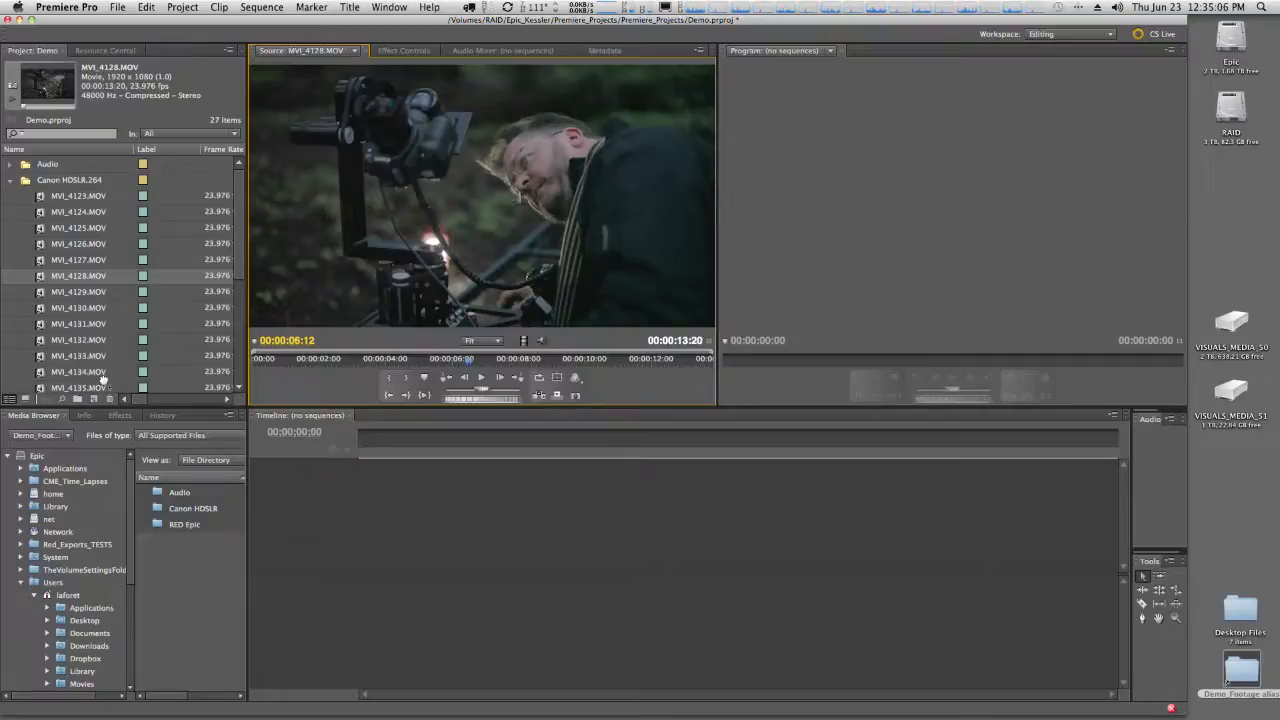
Create a new sequence from the MVI_4128.MOV clip so that it matches the clip's settings.
scroll(122, 366, "down", 5)
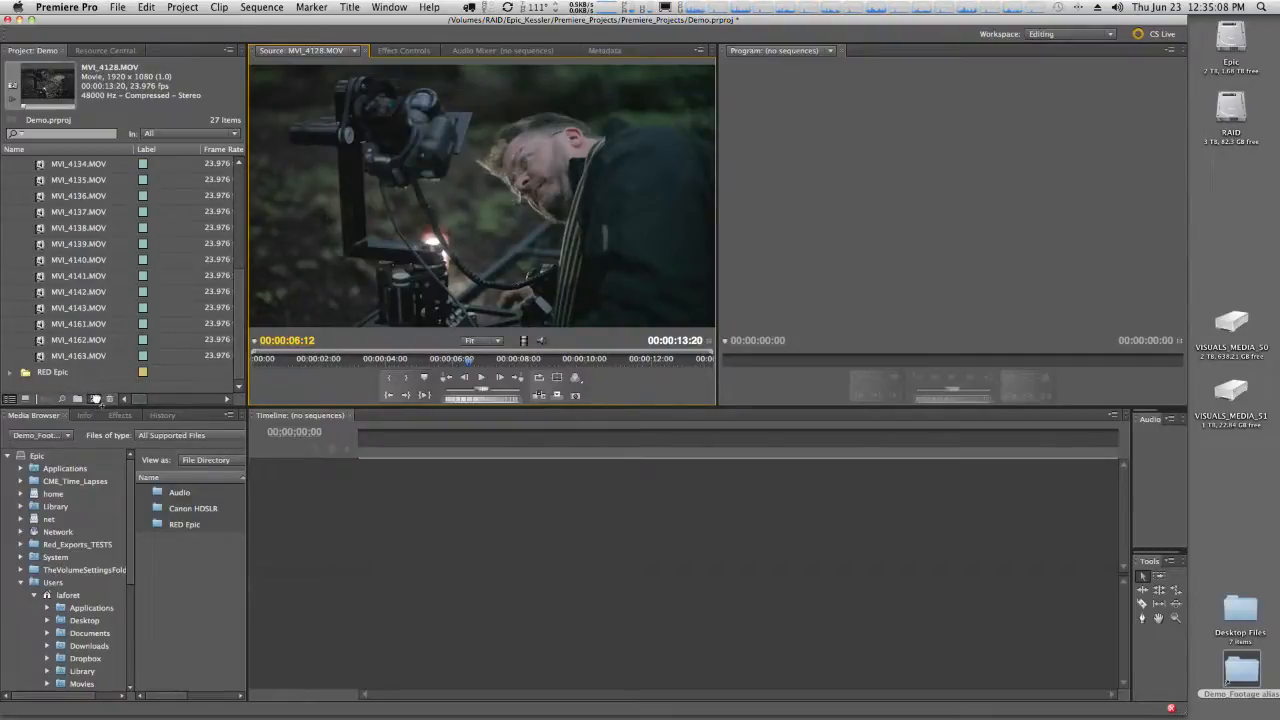
left_click_drag(95, 399, 95, 399)
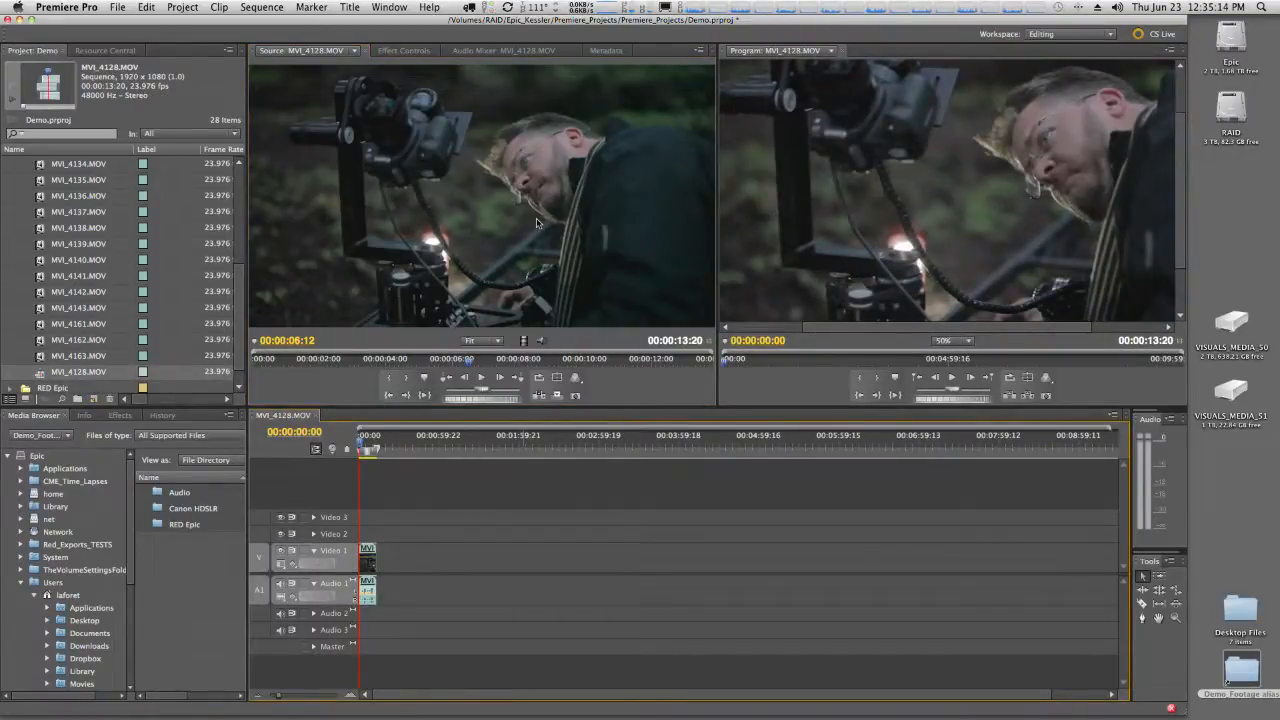
Open MVI_4141.MOV in the Source monitor and mark In at 00:00:03:15 and Out at 00:00:06:09.
left_click(62, 277)
double_click(49, 277)
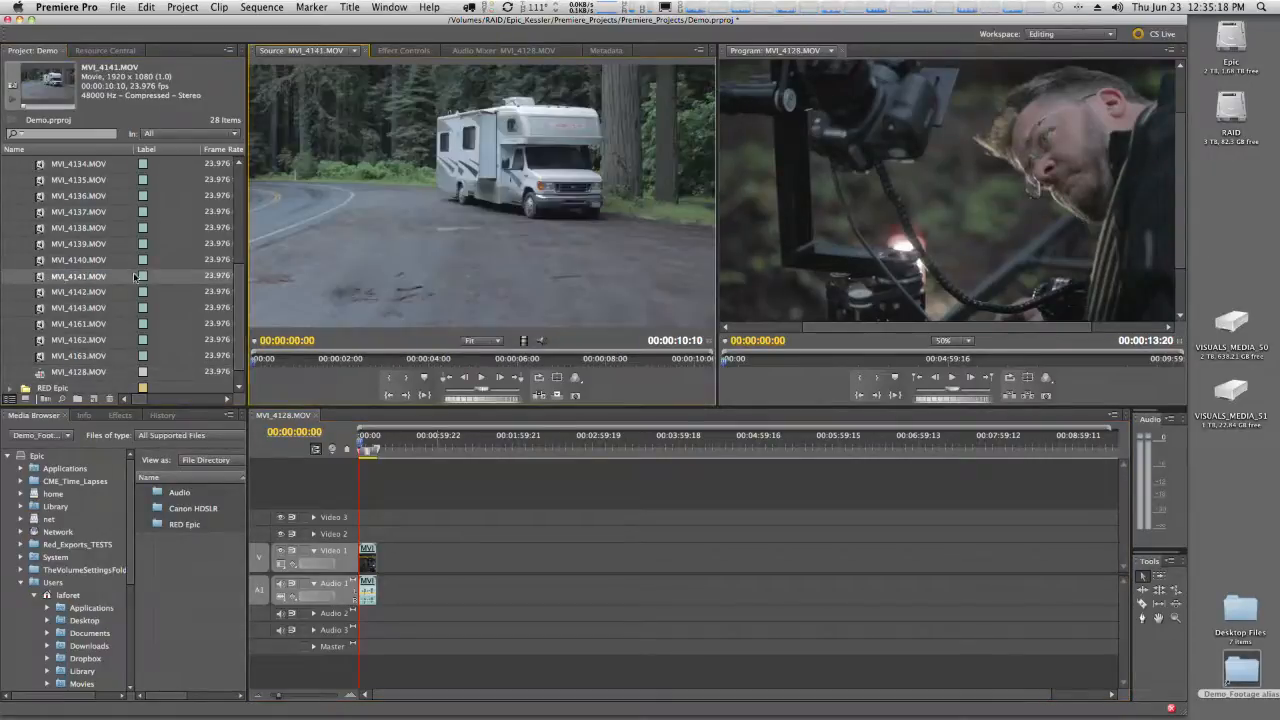
left_click_drag(376, 362, 411, 362)
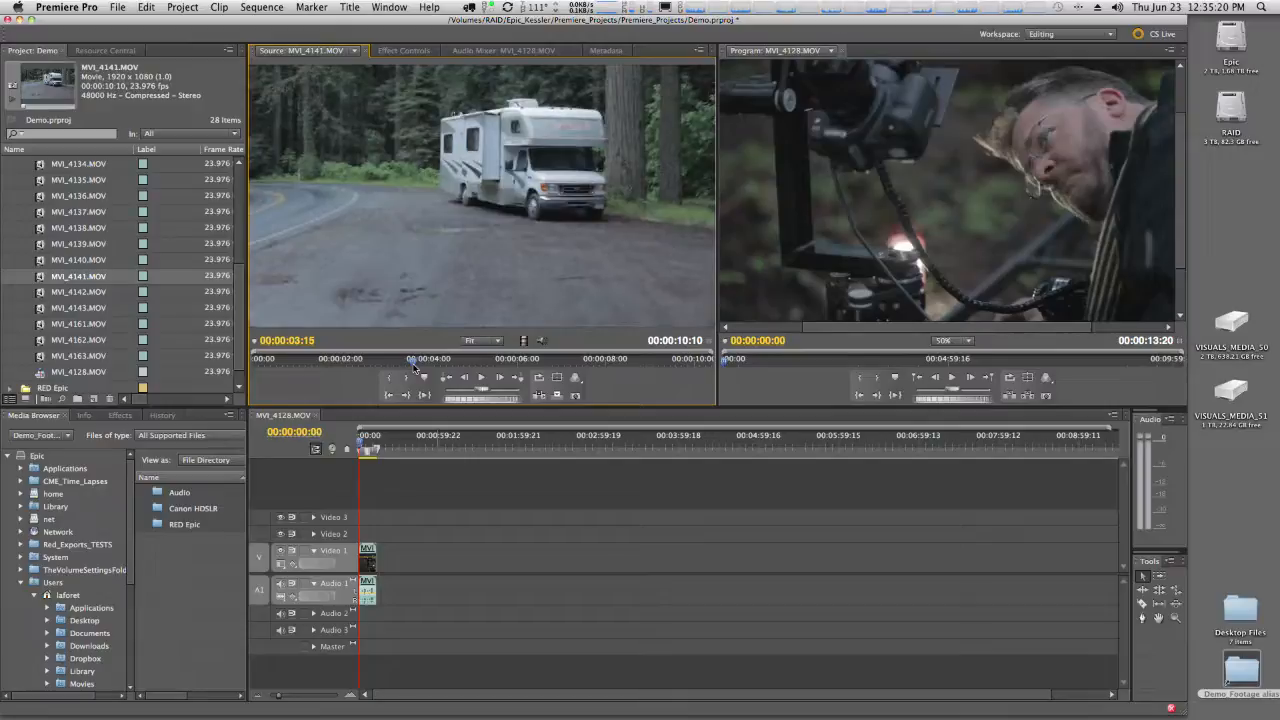
key("i")
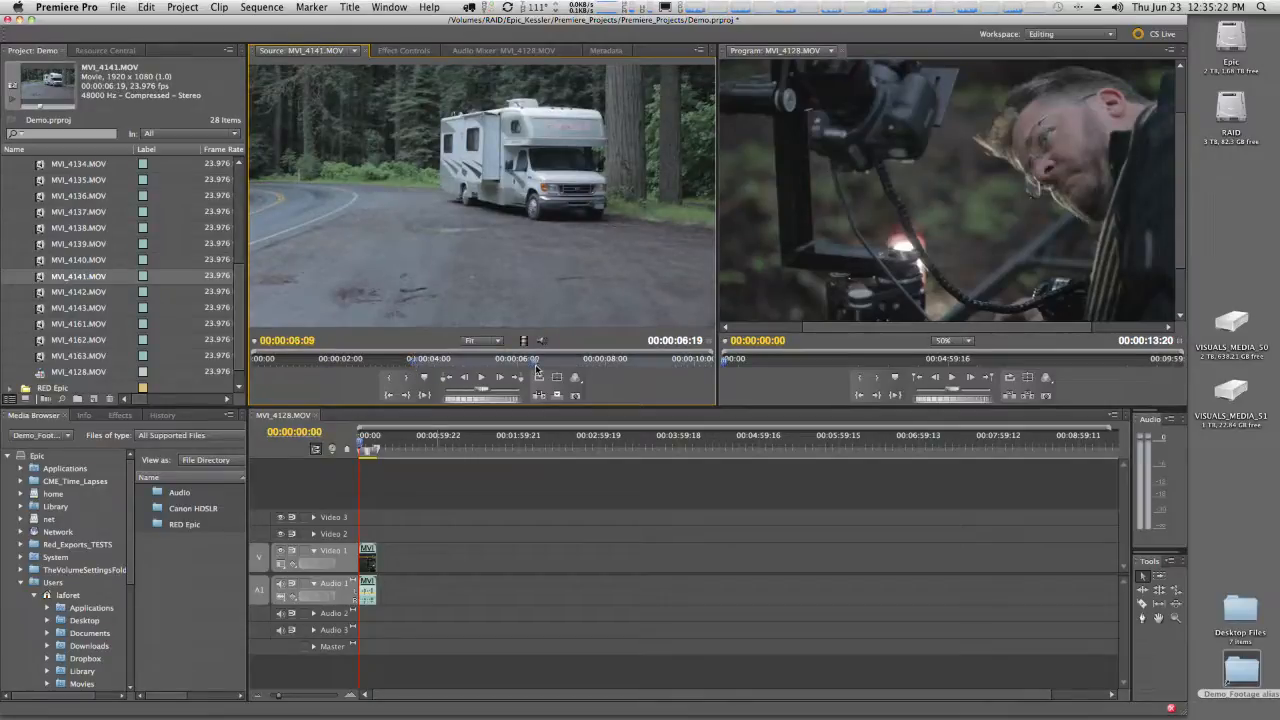
left_click(536, 362)
key("o")
Place the marked part of MVI_4141.MOV on Video 2 after the first clip, and add MVI_4142.MOV behind it on Video 1.
mouse_move(462, 288)
left_mouse_down()
mouse_move(489, 353)
mouse_move(391, 482)
mouse_move(425, 540)
mouse_move(394, 530)
mouse_move(387, 563)
left_mouse_up()
left_click_drag(390, 566, 388, 535)
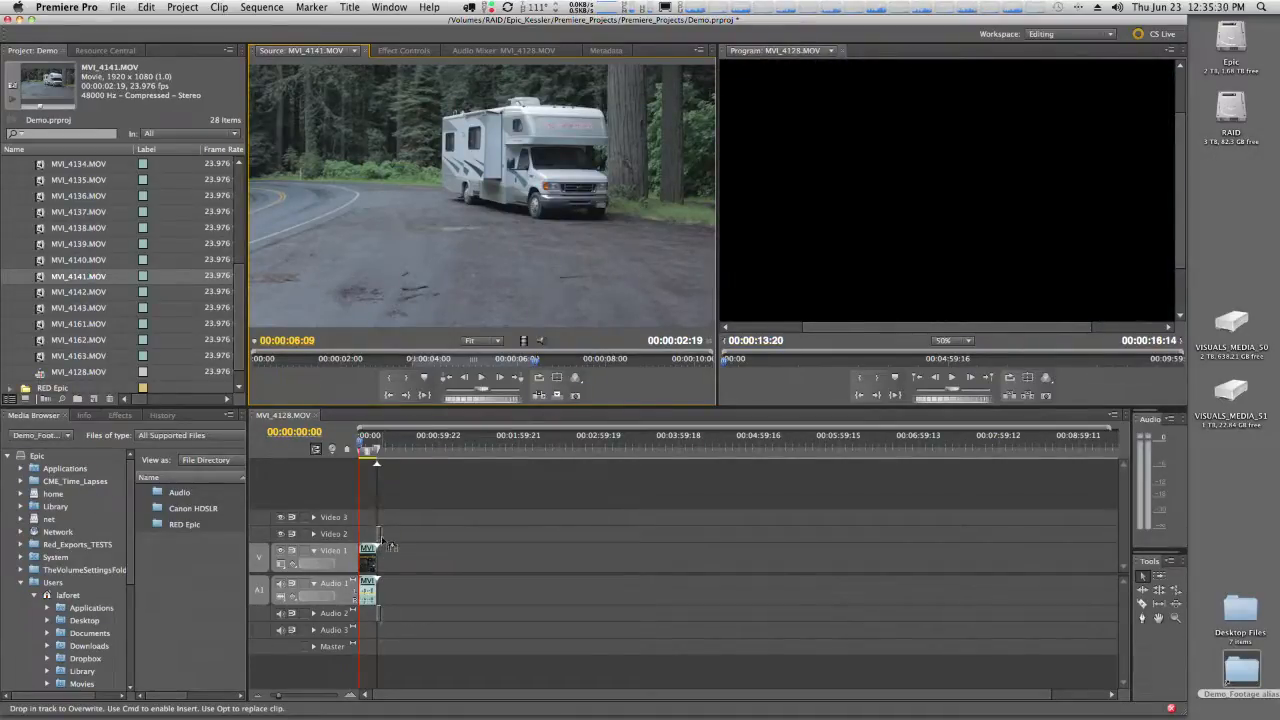
left_click(44, 295)
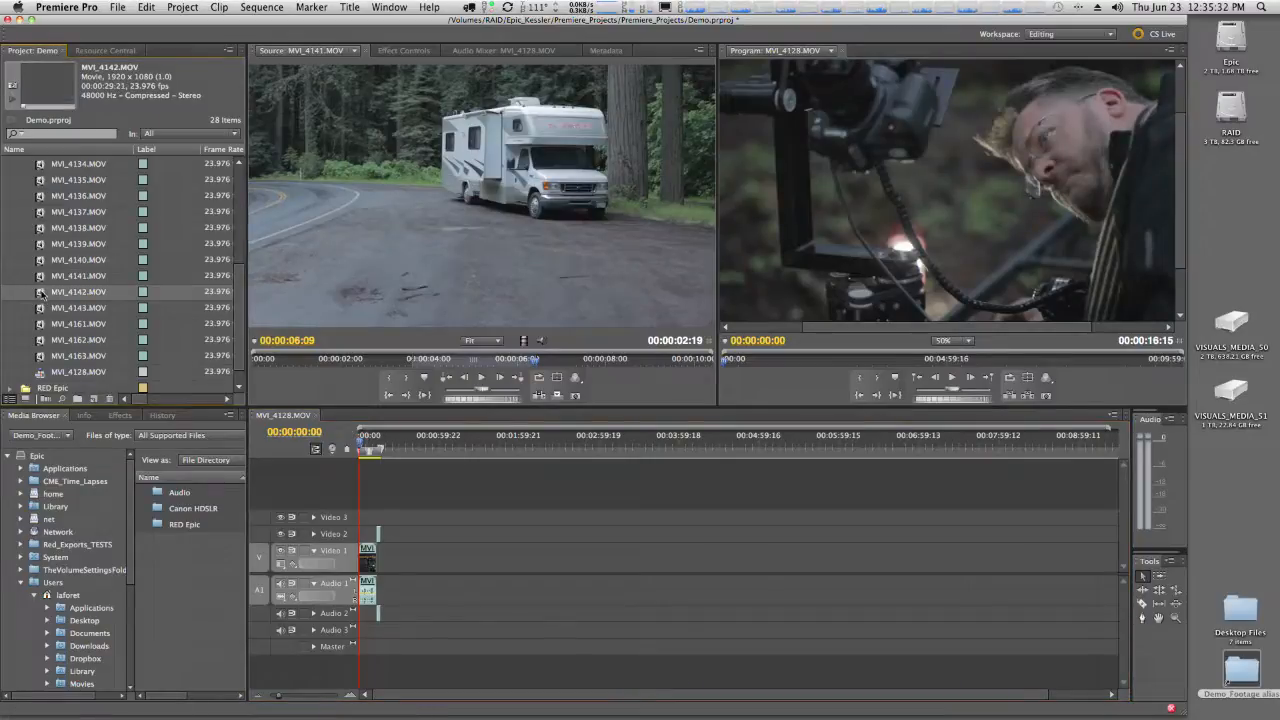
left_click_drag(44, 292, 388, 565)
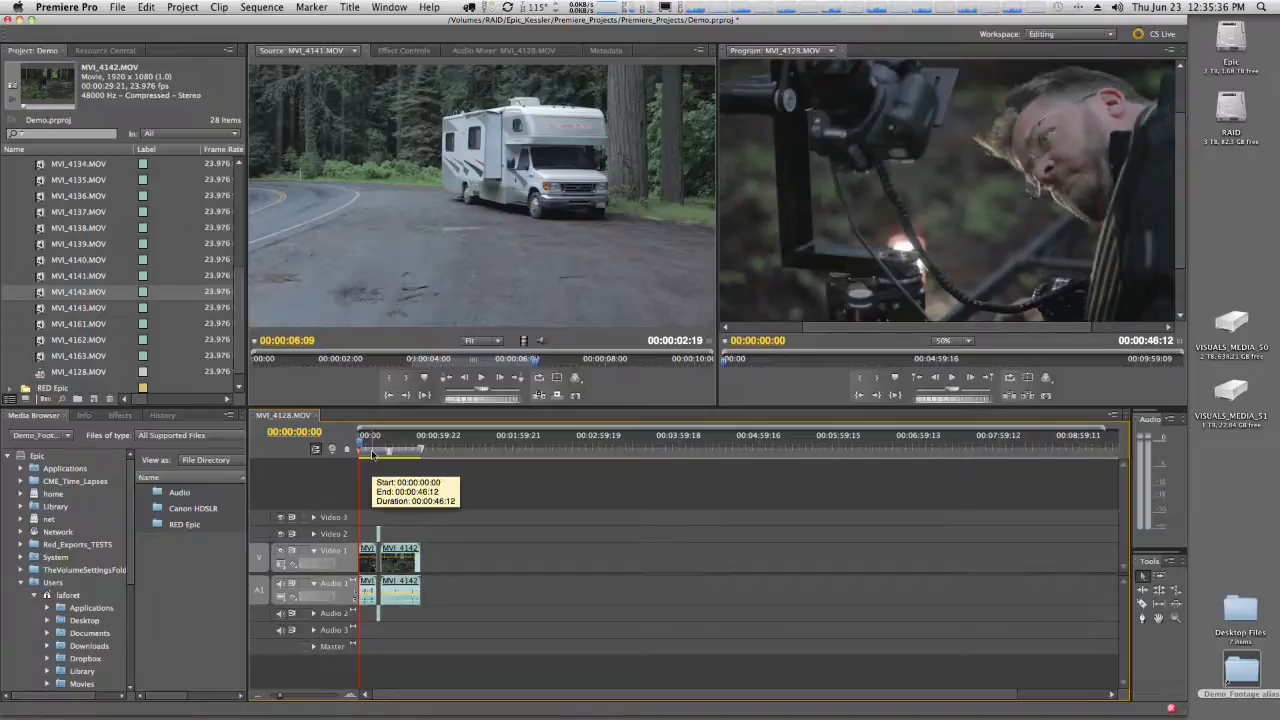
Move the playhead into the first clip of the sequence and play the edit.
left_click(370, 452)
left_click_drag(370, 456, 366, 457)
key("space")
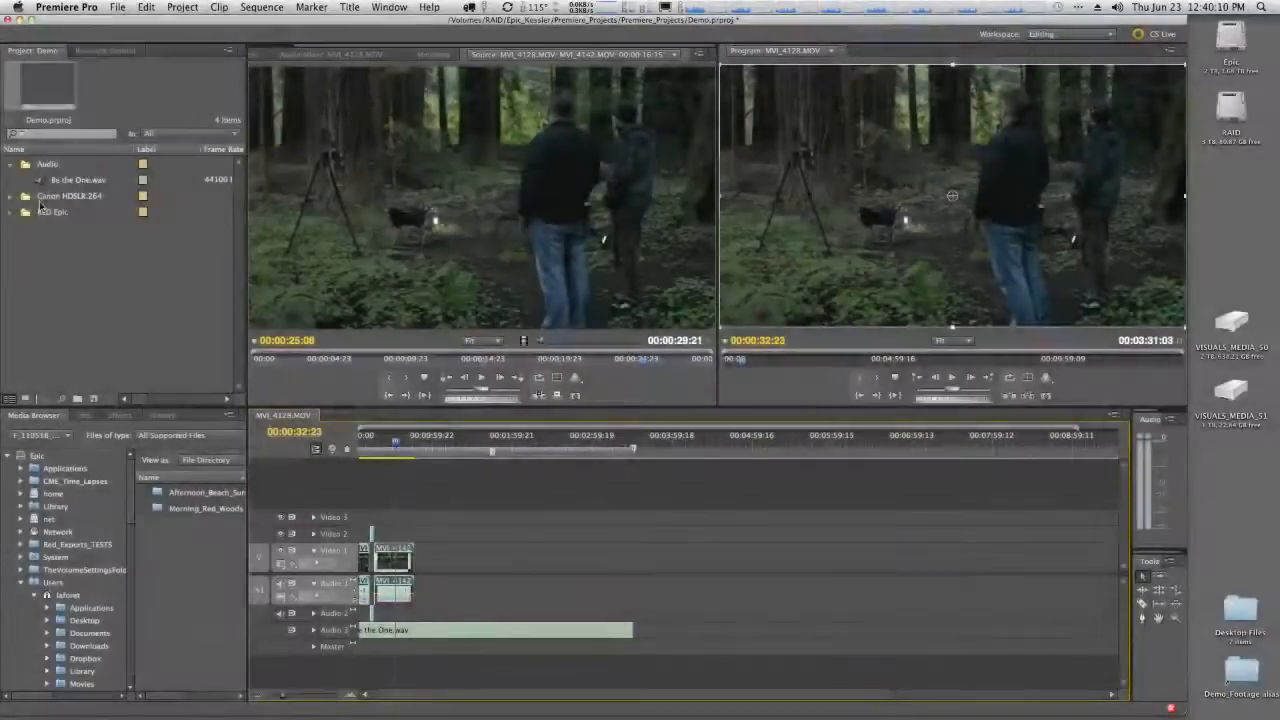
Open the first R3D clip of the RED Epic afternoon beach bin in the Source monitor, play it and pause.
left_click(10, 212)
left_click(24, 229)
double_click(55, 243)
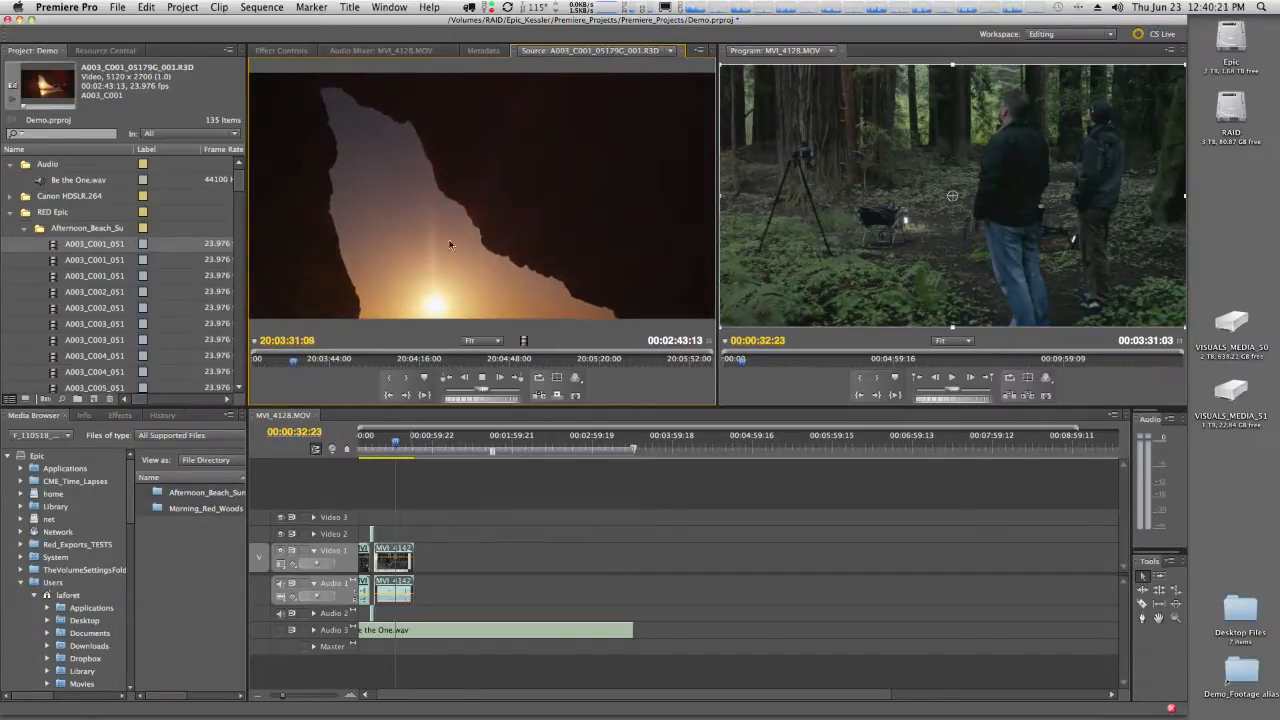
key("space")
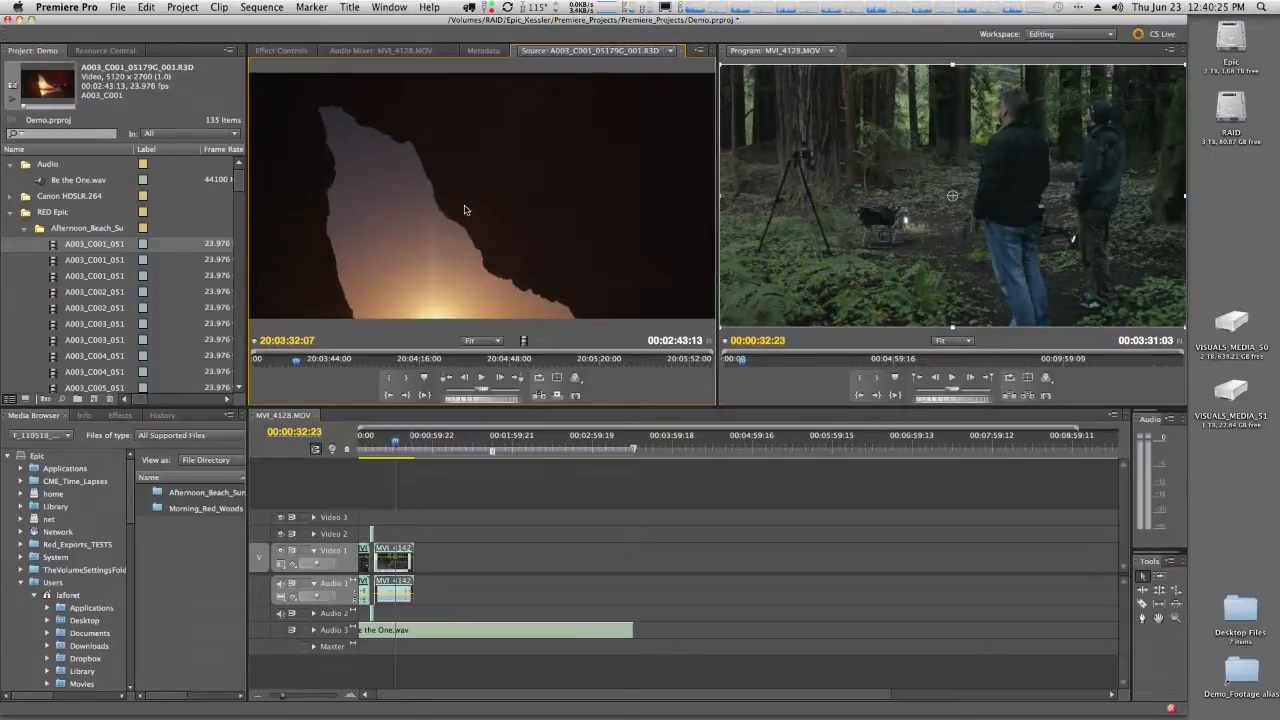
Mark a range of the R3D clip ending at 20:04:07:06 and place it on Video 1 directly after MVI_4142.MOV.
left_click_drag(467, 205, 451, 290)
left_click_drag(339, 362, 396, 364)
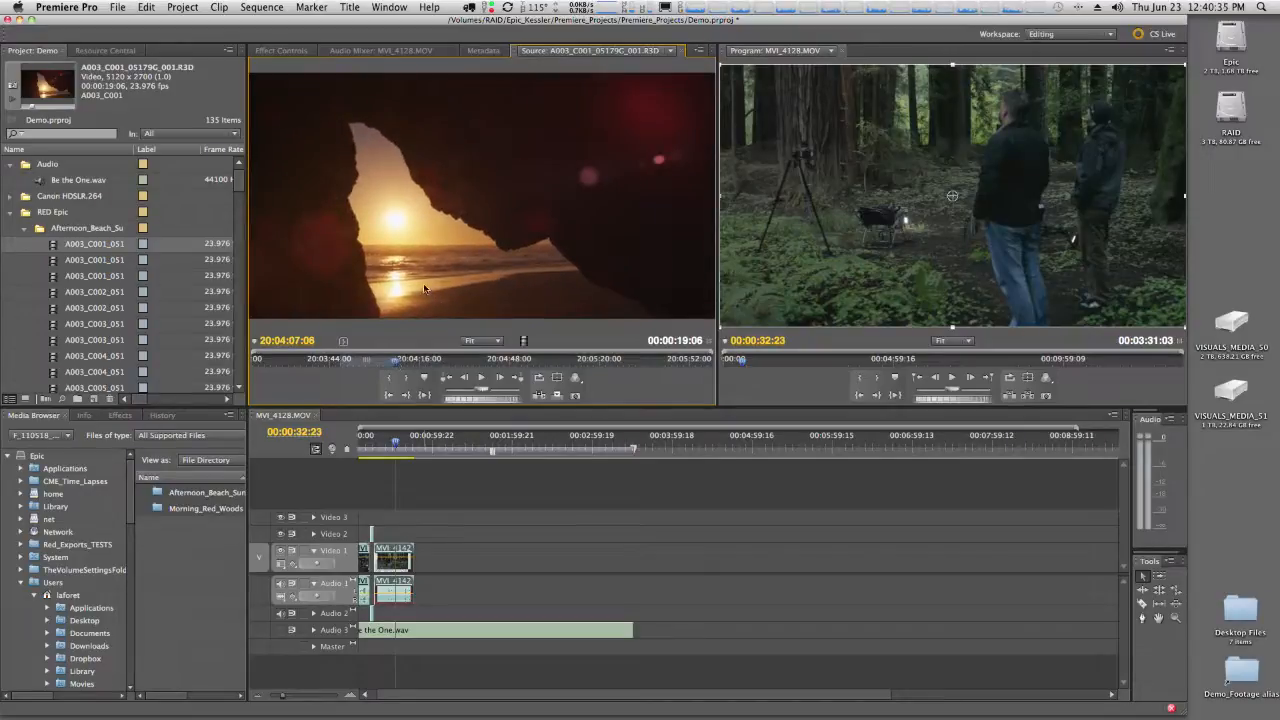
left_click_drag(415, 269, 421, 553)
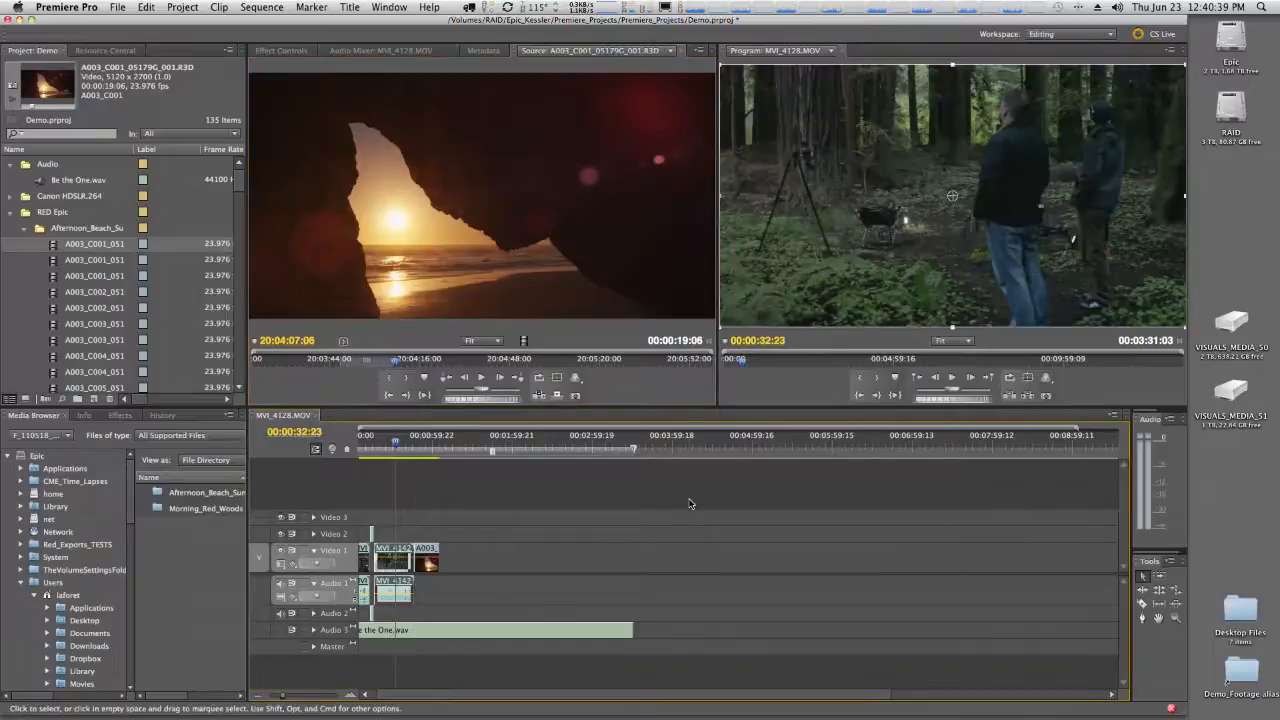
Park the playhead at 00:00:56:11 in the R3D clip of the sequence and apply Scale to Frame Size to that clip.
left_click(433, 449)
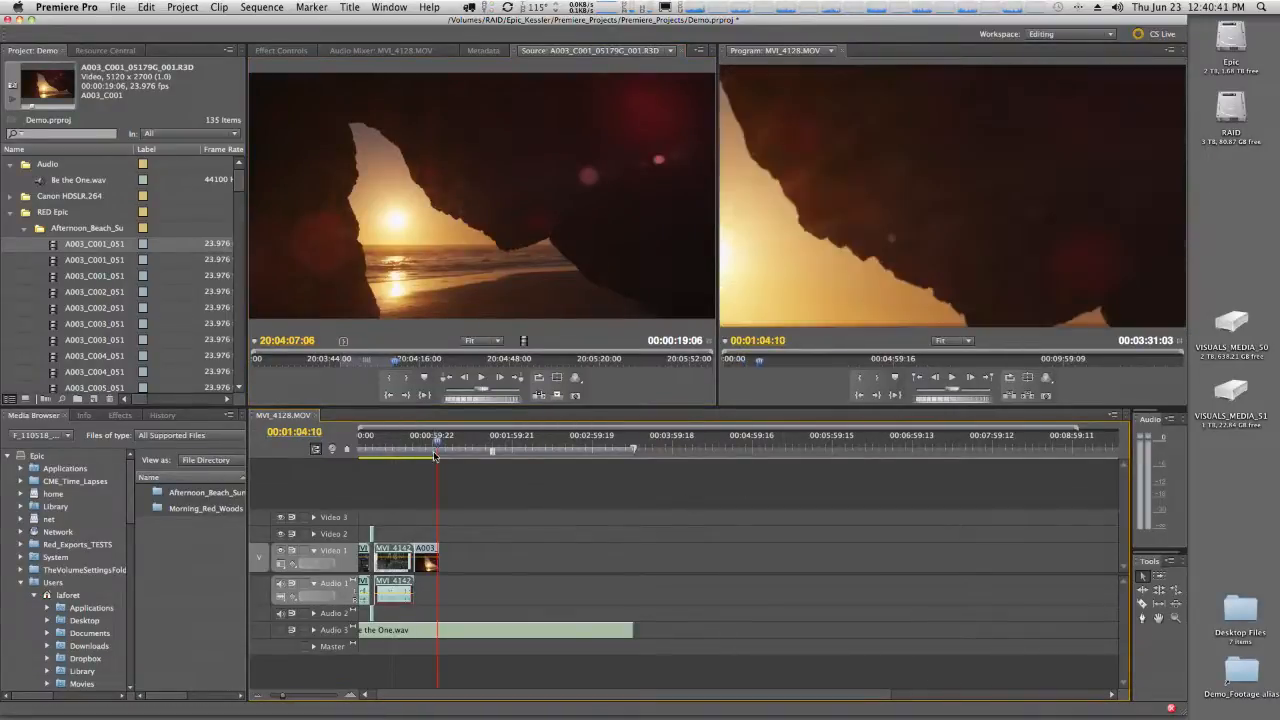
left_click_drag(433, 455, 427, 456)
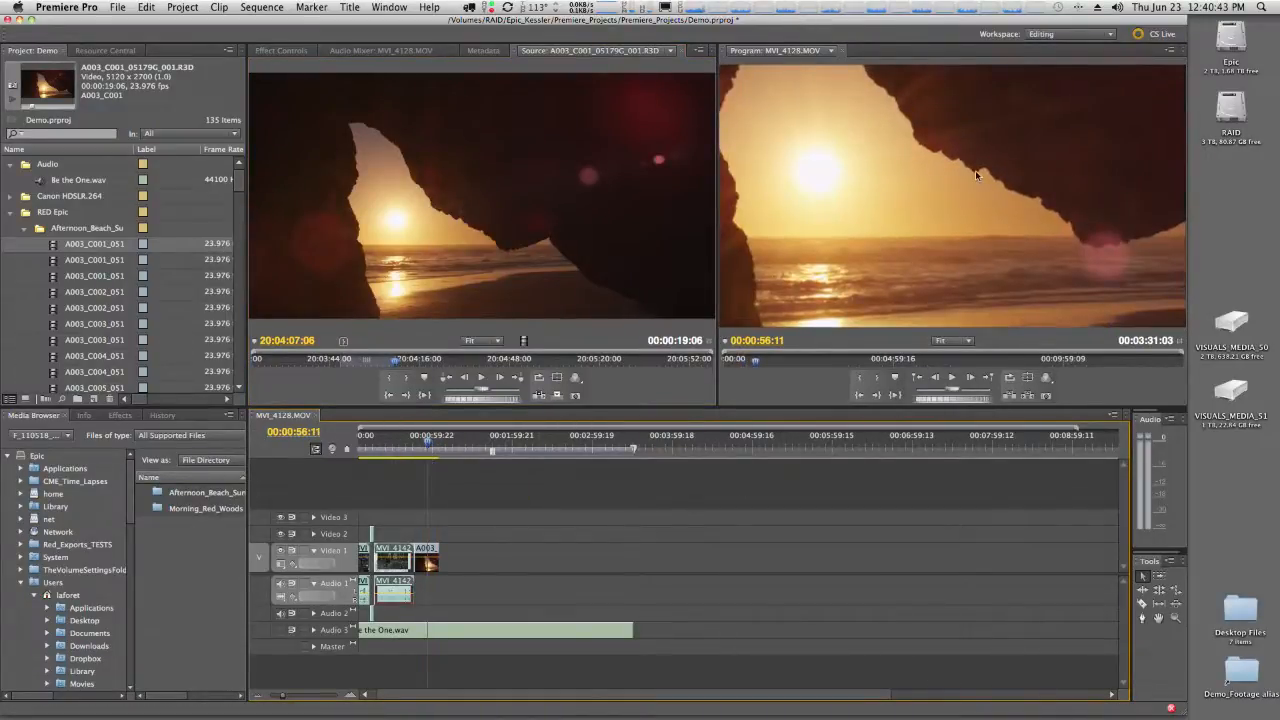
right_click(427, 561)
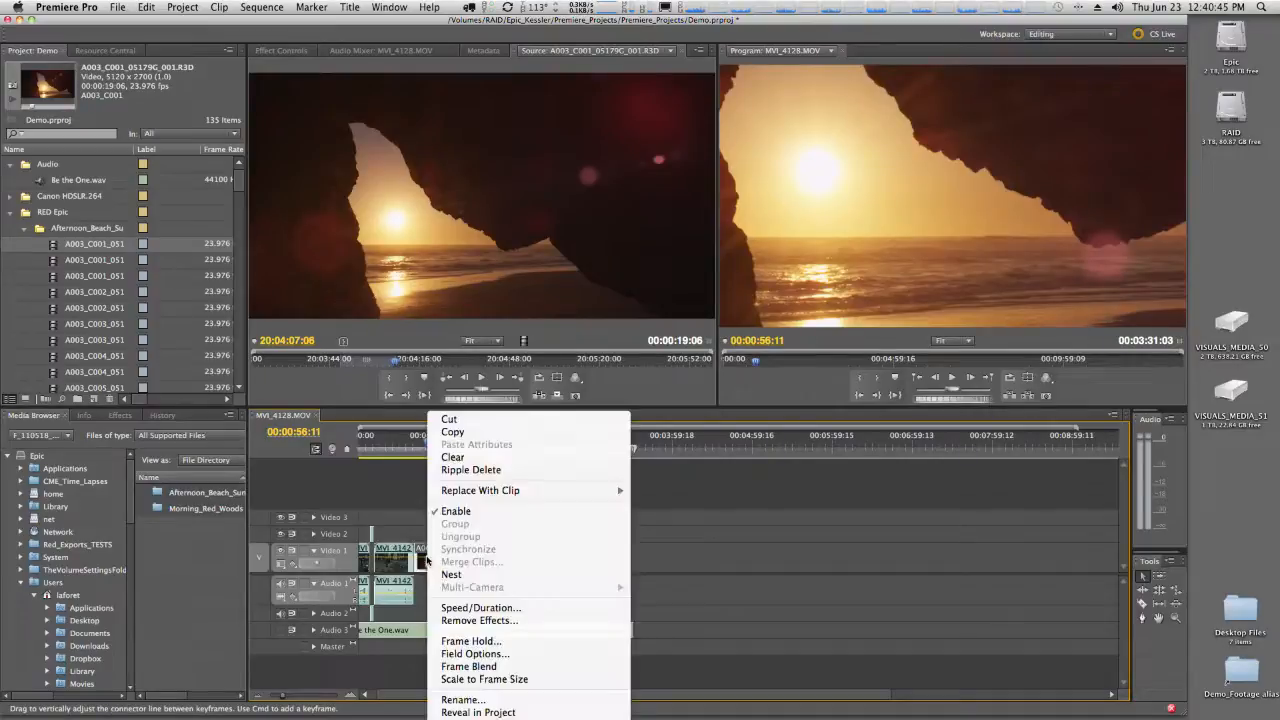
left_click(487, 680)
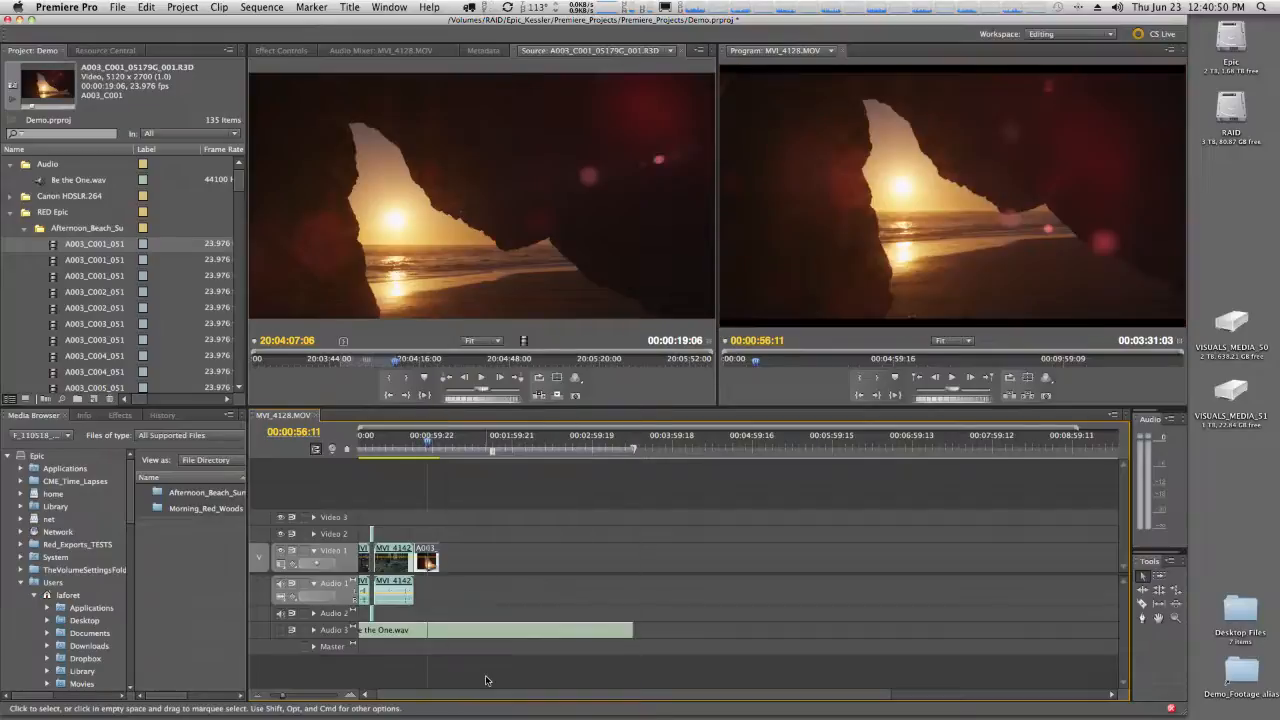
Play the edit across the scaled R3D clip and look up the Program monitor's Playback Resolution option.
left_click(408, 447)
key("space")
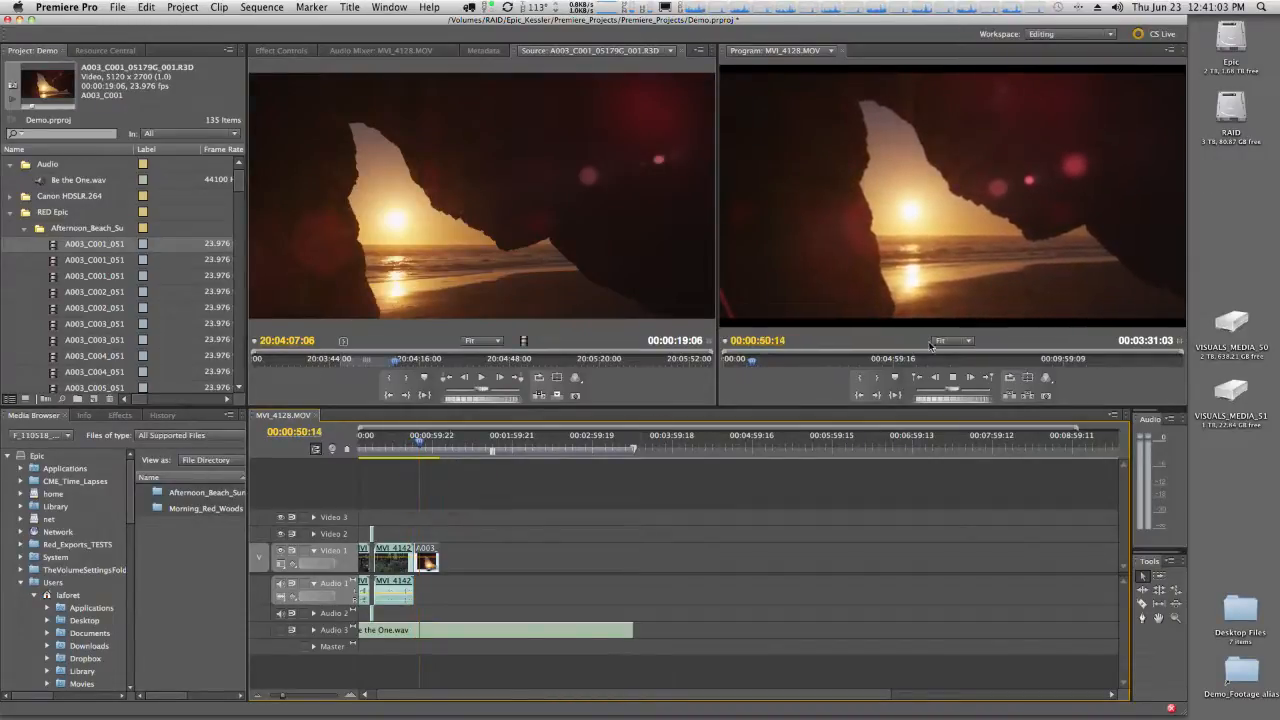
right_click(997, 245)
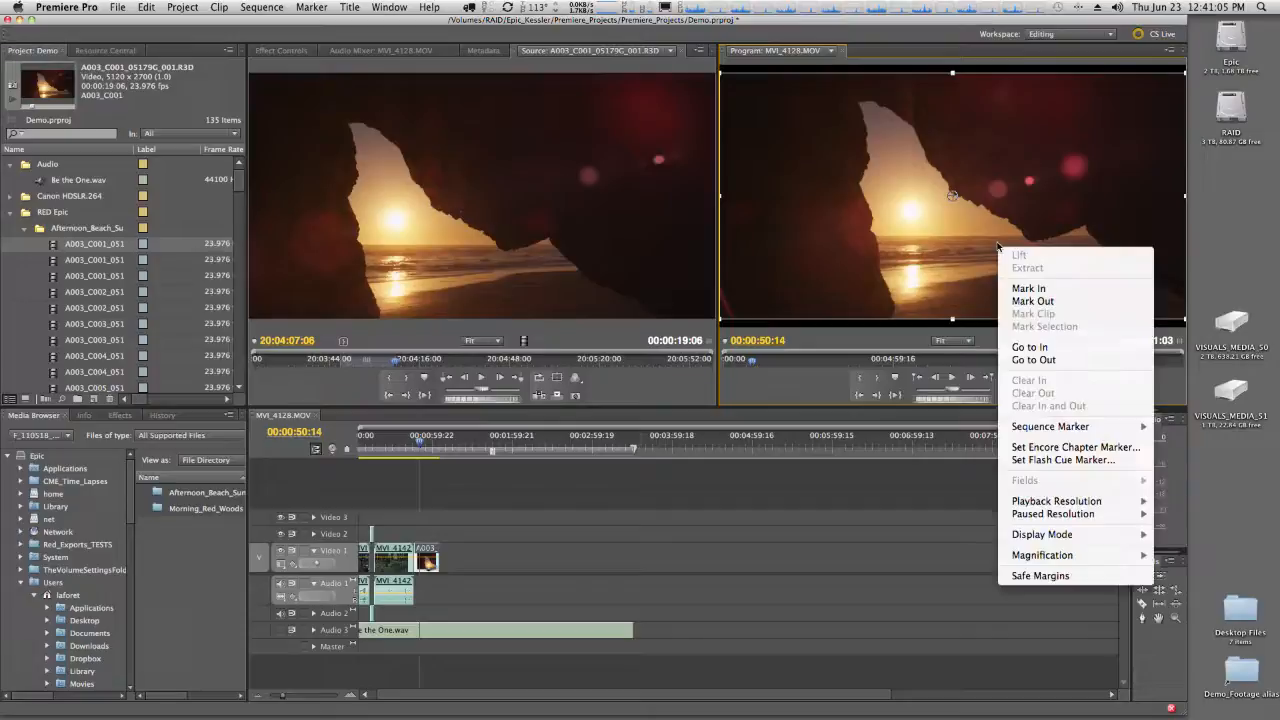
mouse_move(1040, 503)
left_click(797, 219)
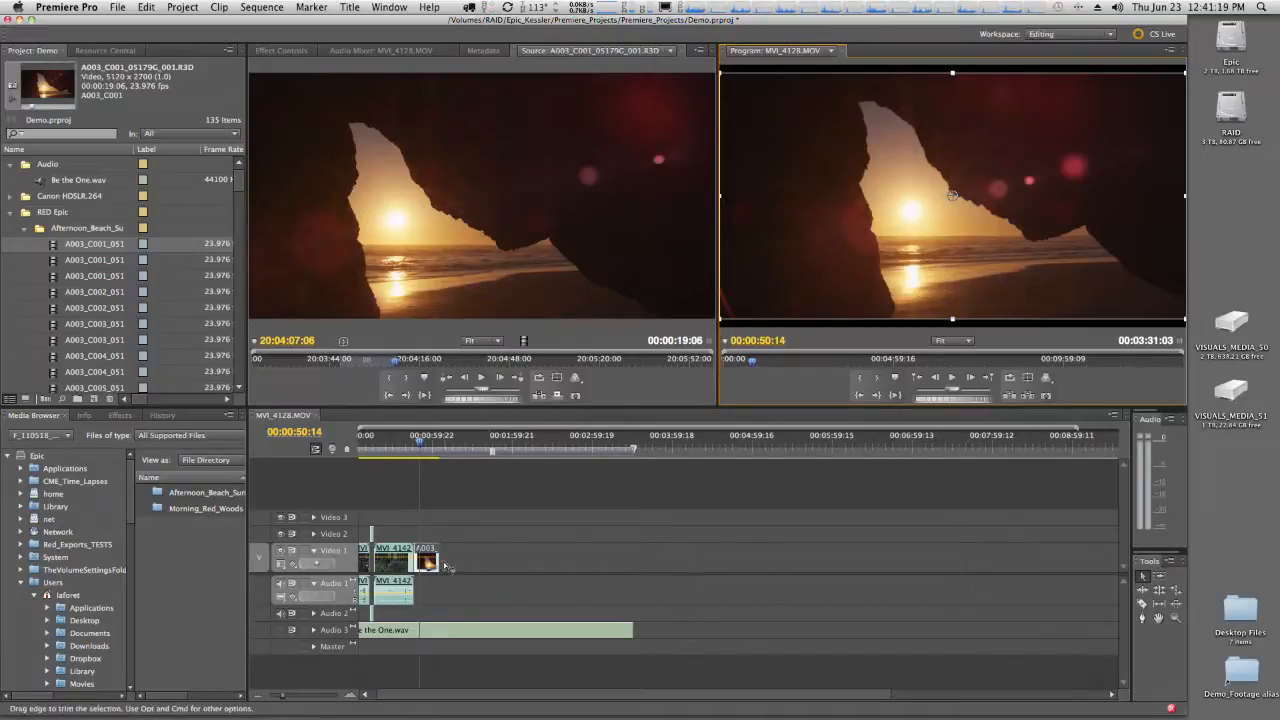
Turn Audio 3 back on, expand it and lower the volume of Be the One.wav with Pen tool keyframes.
left_click(285, 634)
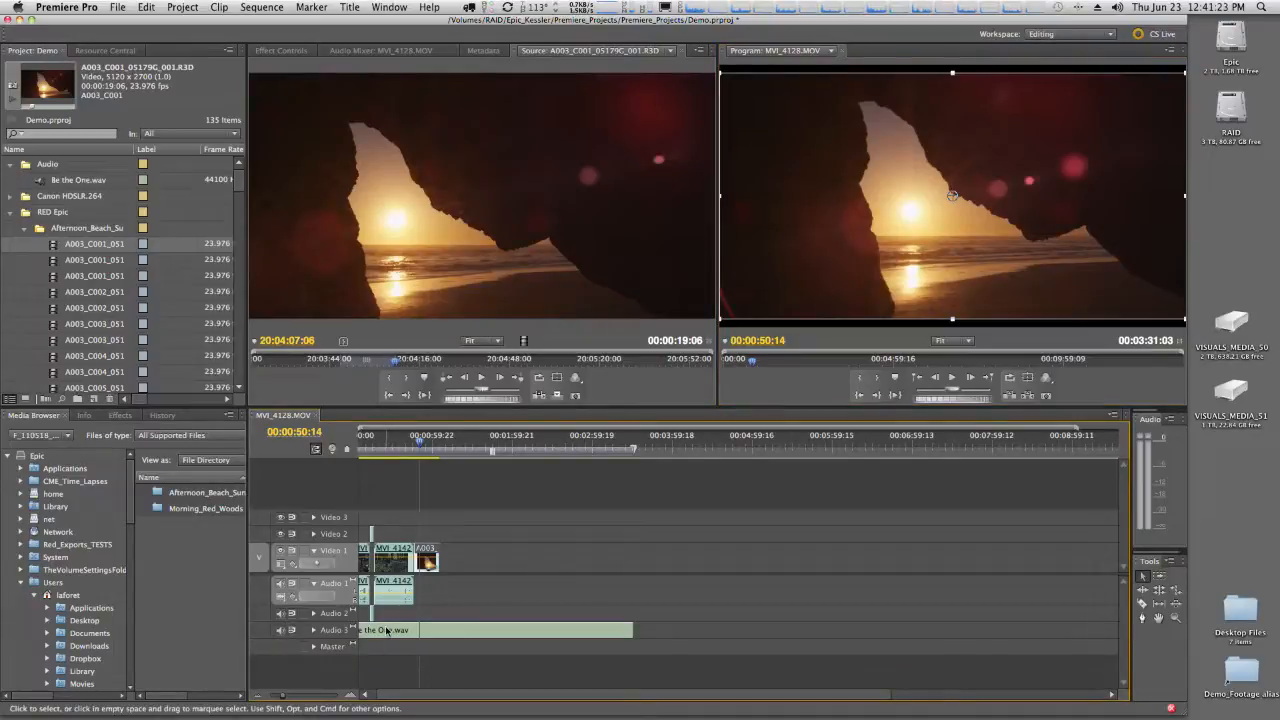
left_click(1146, 620)
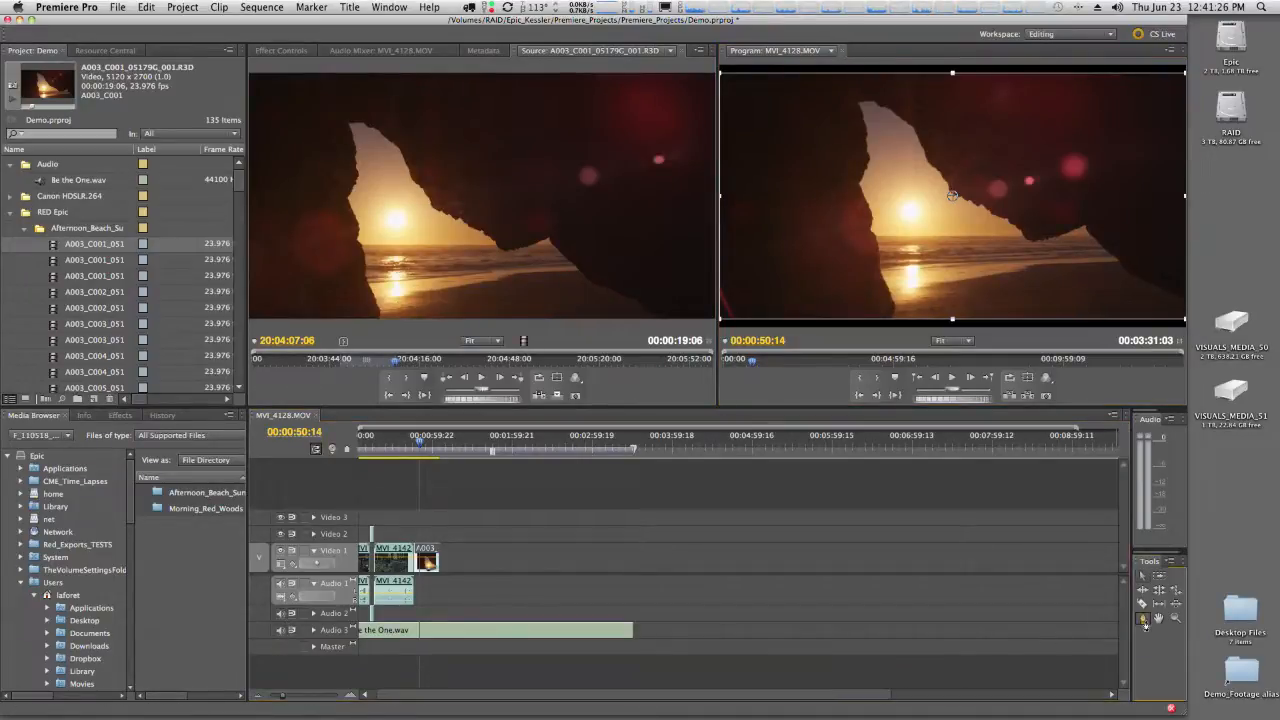
left_click(314, 630)
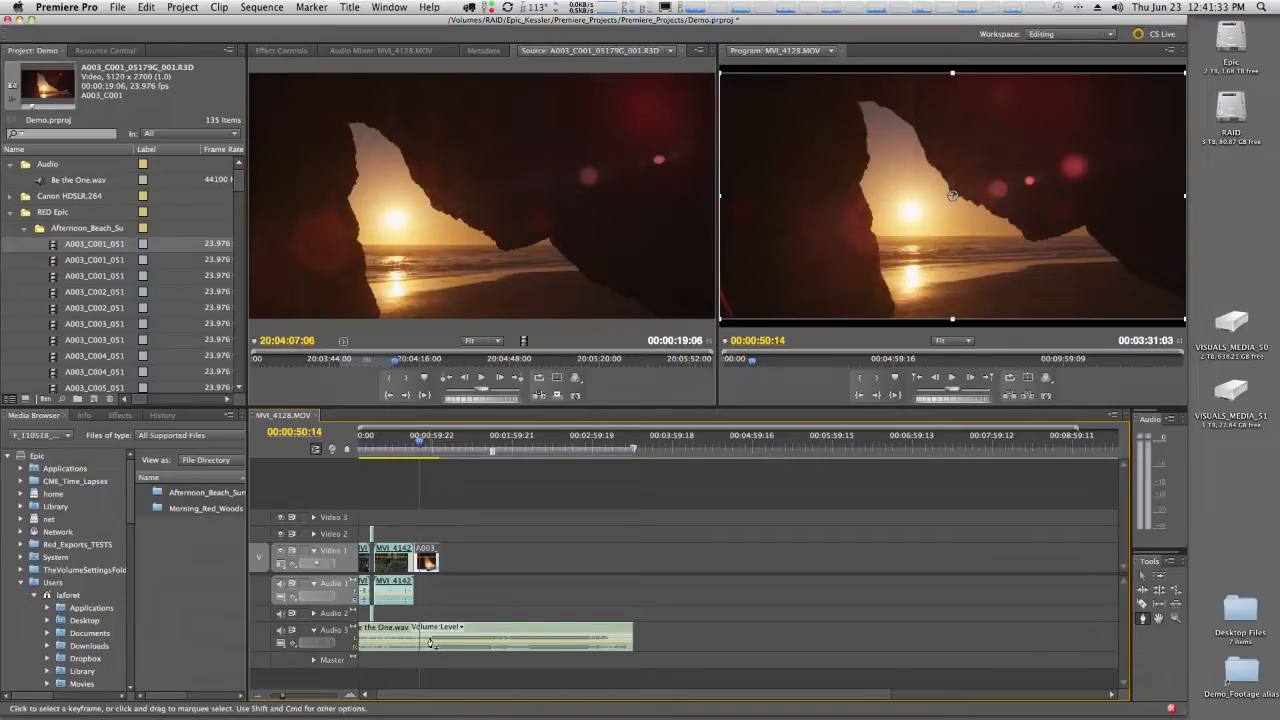
left_click(434, 644)
left_click(440, 642)
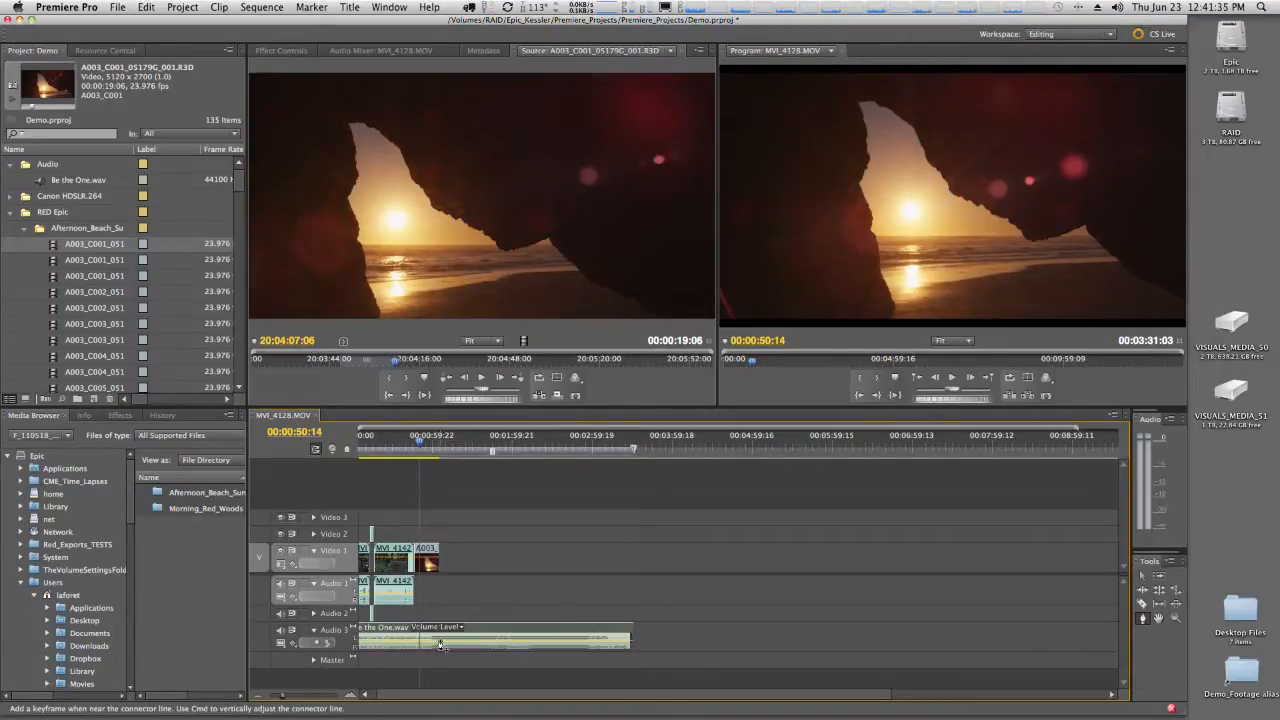
left_click_drag(455, 644, 455, 646)
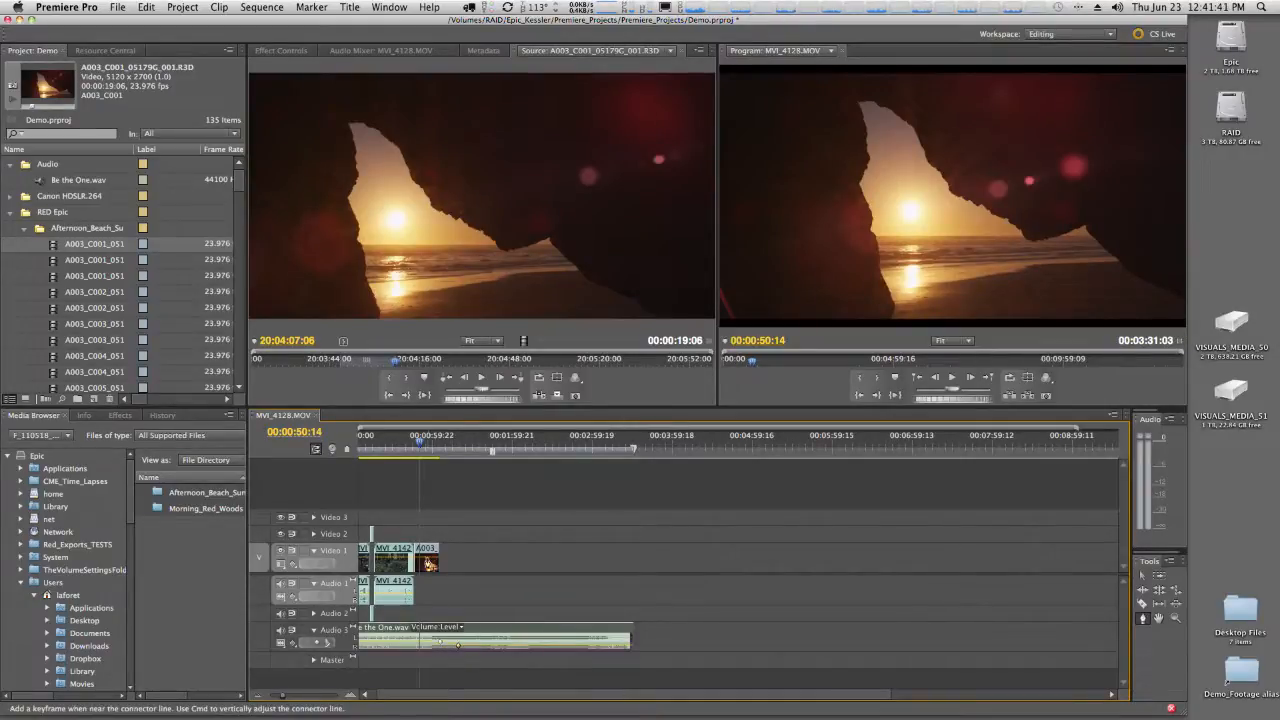
Keyframe the end of the R3D clip on Video 1 down to 0.00 at 00:01:03:10 and scrub through the fade.
left_click(433, 562)
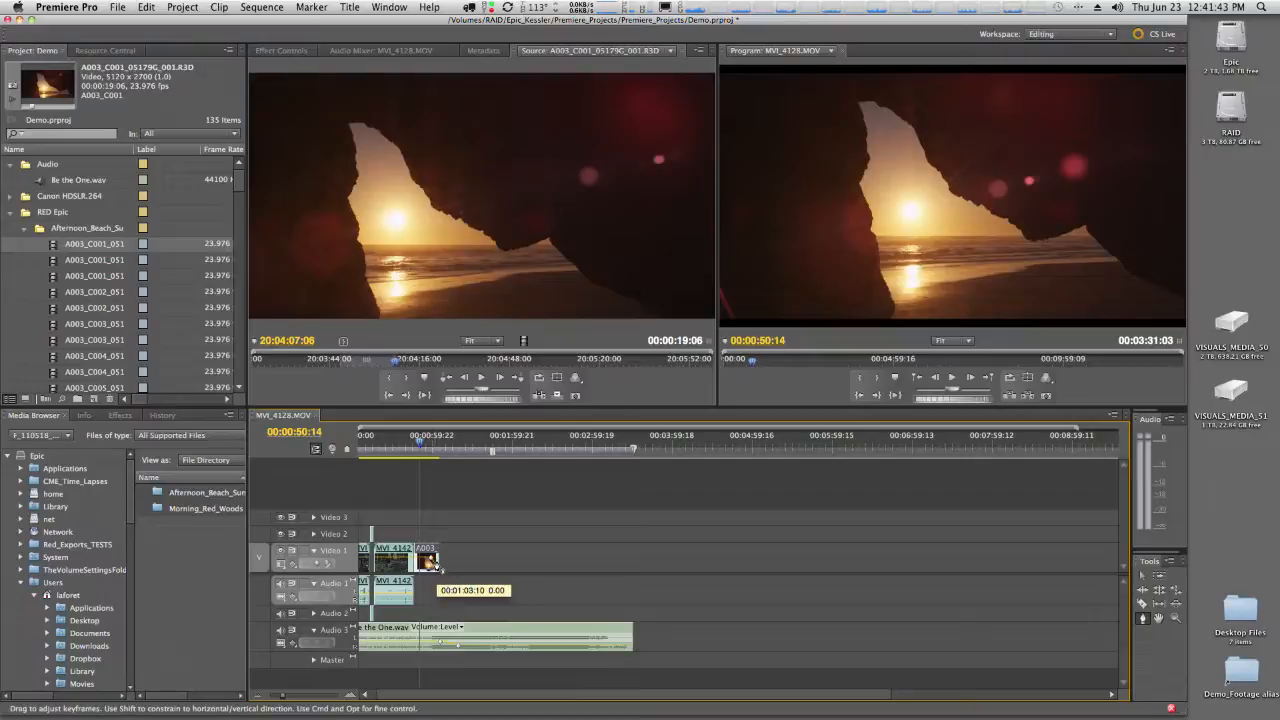
left_click_drag(422, 447, 438, 458)
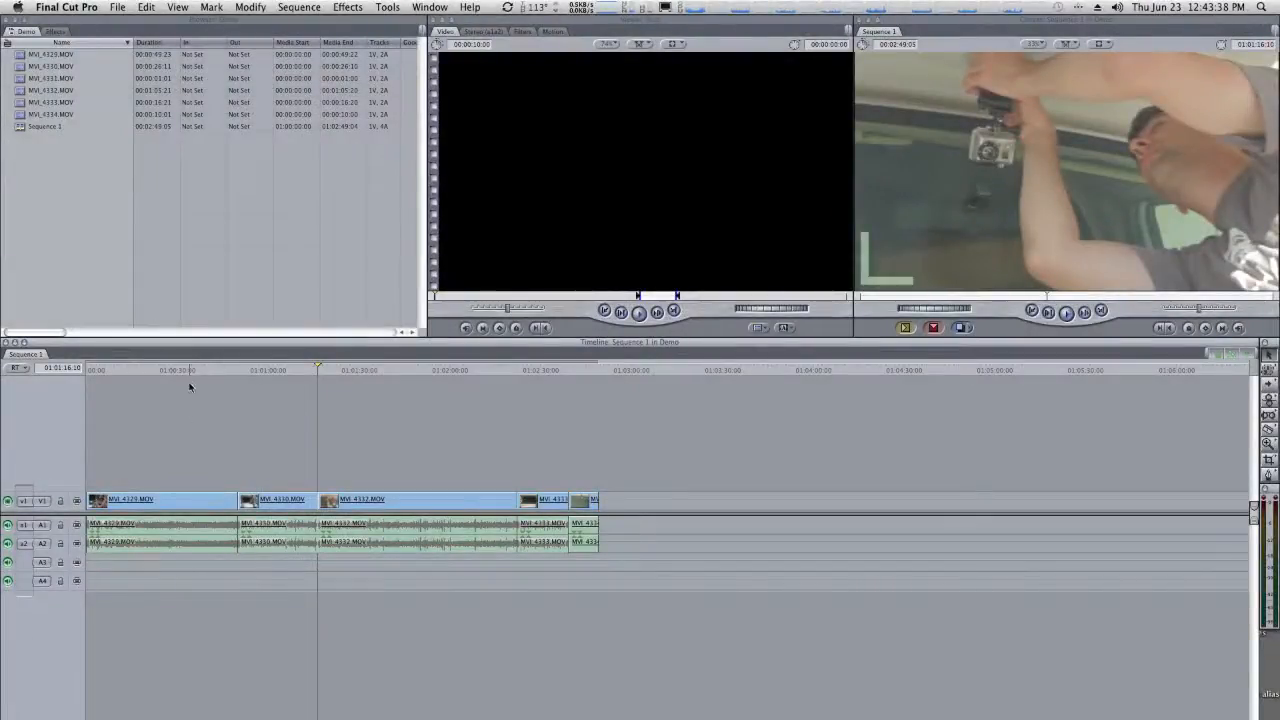
Switch to Final Cut Pro, scrub through Sequence 1 and start exporting it as XML.
left_click_drag(190, 372, 343, 372)
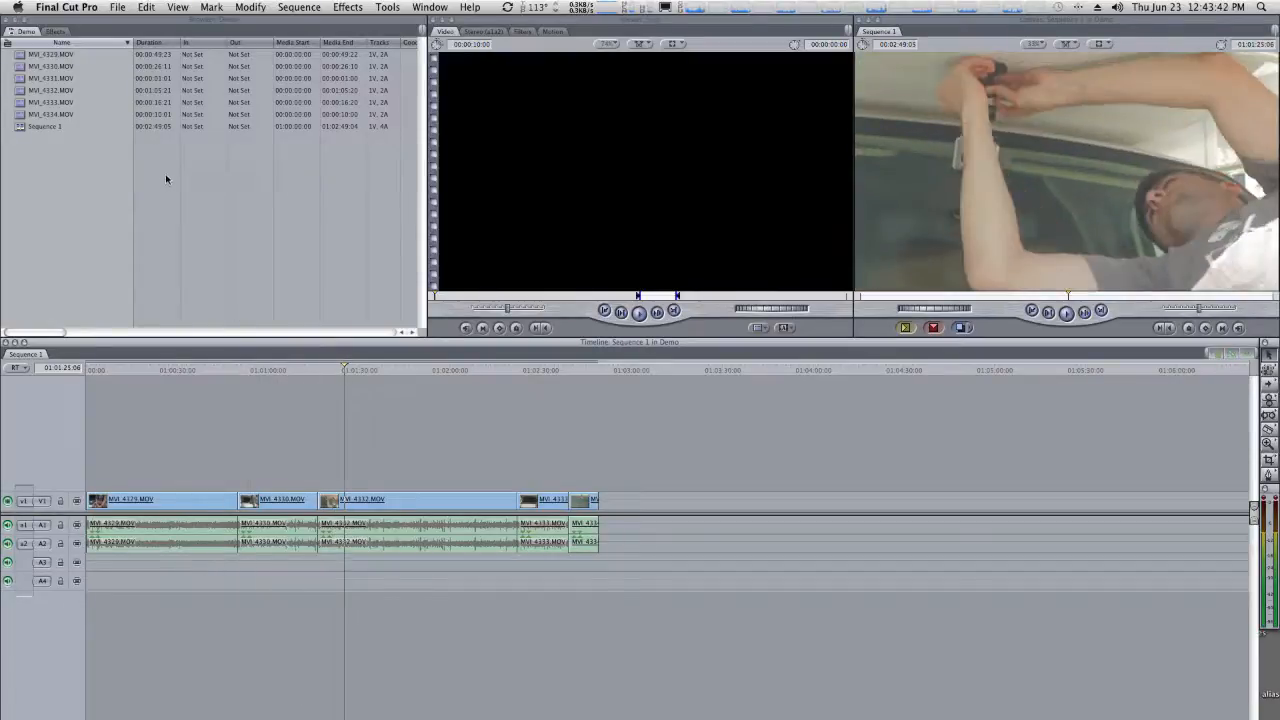
left_click(118, 8)
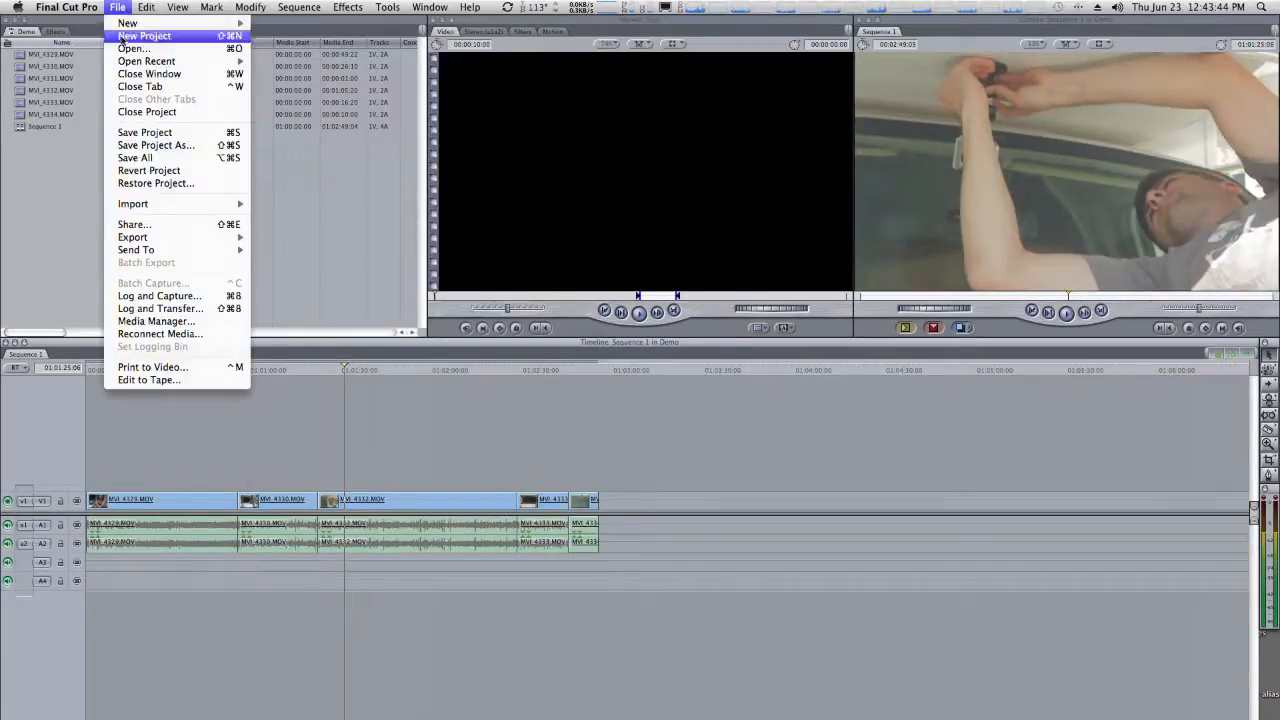
mouse_move(143, 237)
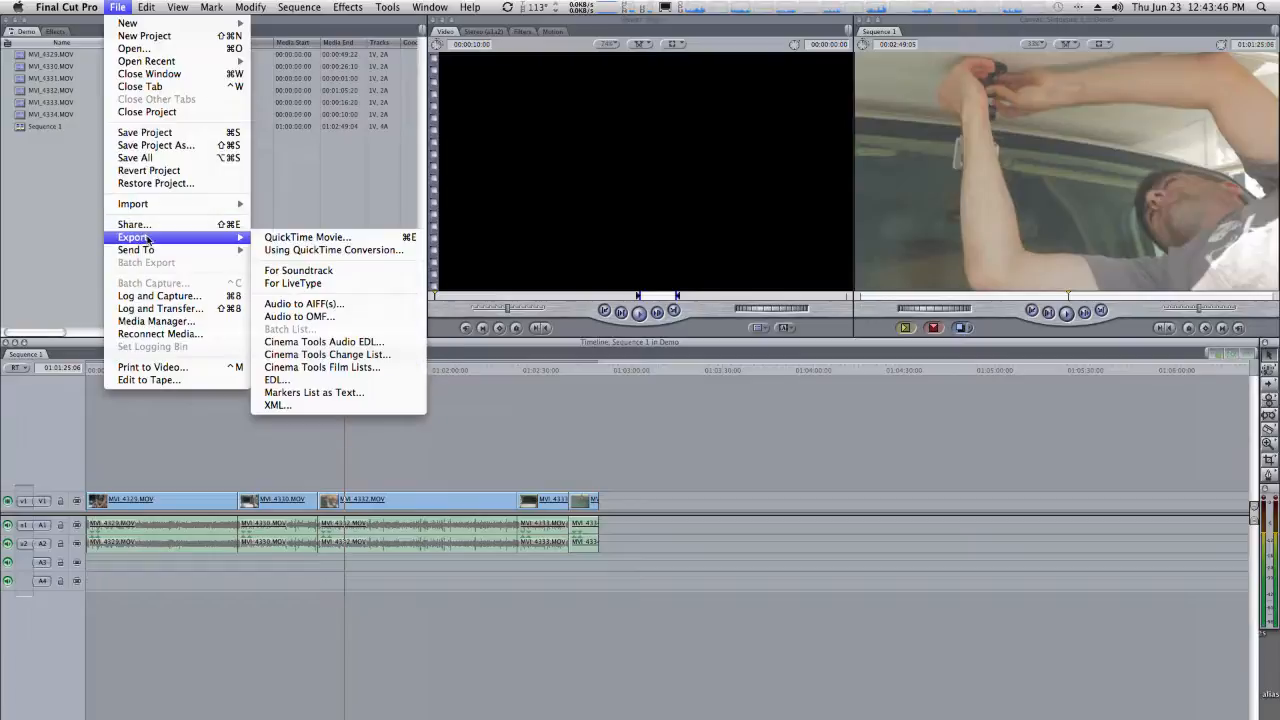
left_click(273, 405)
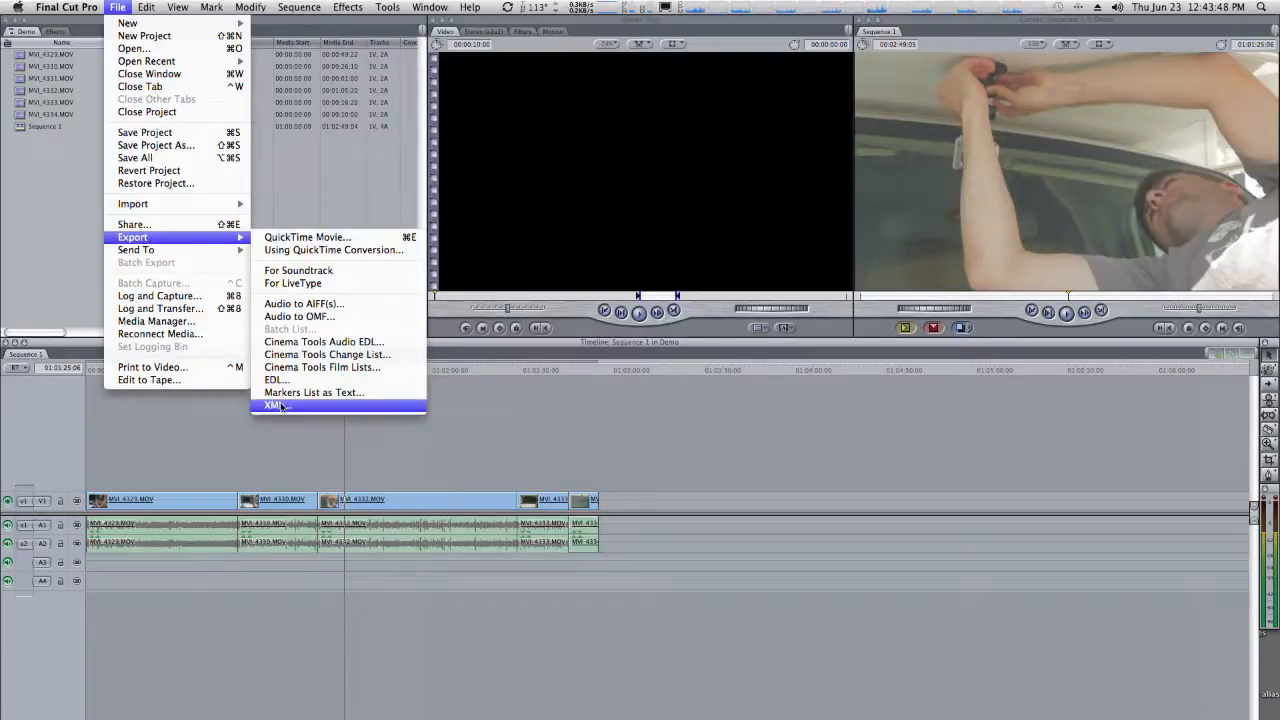
Set the XML export format to Apple XML Interchange Format, version 4.
left_click(912, 340)
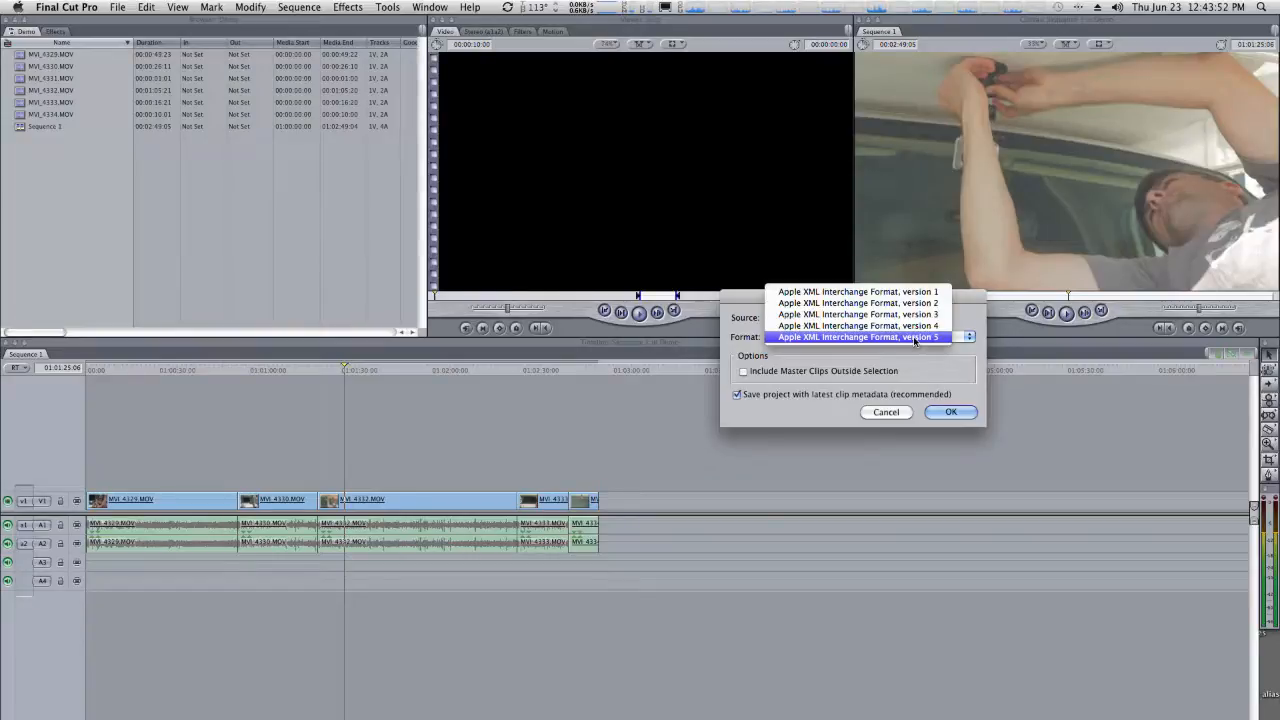
left_click(914, 339)
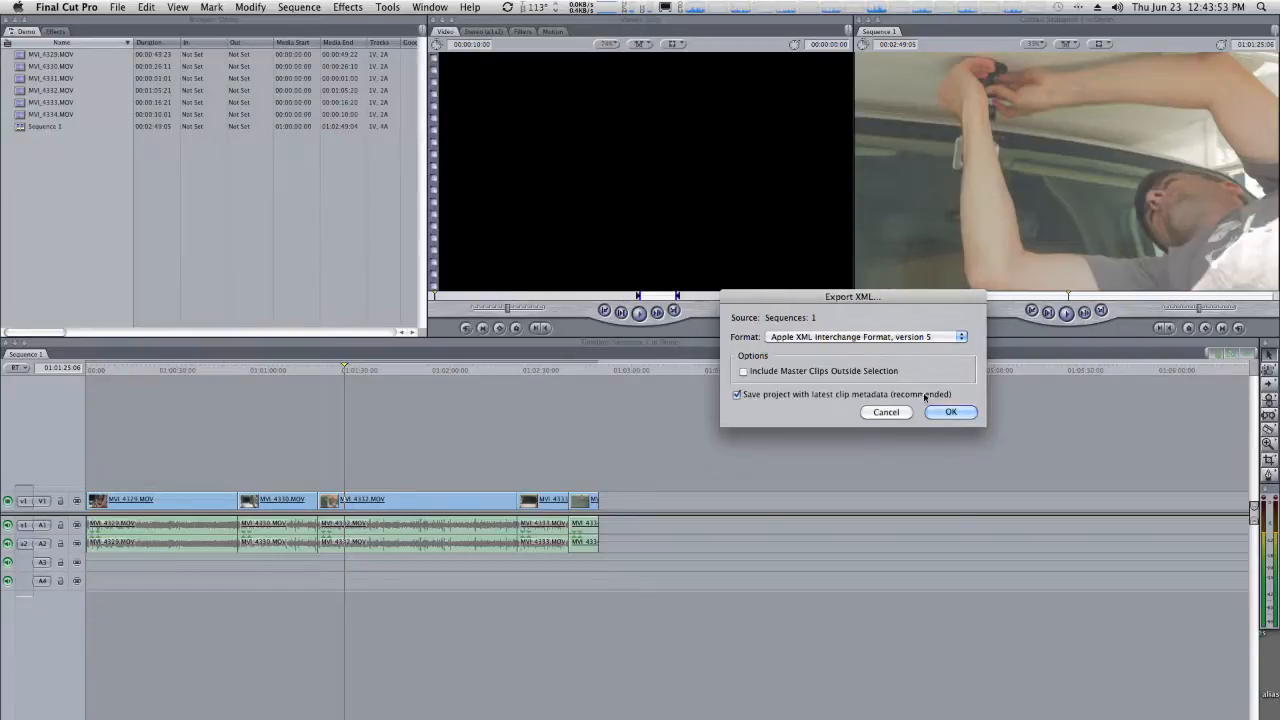
left_click(875, 340)
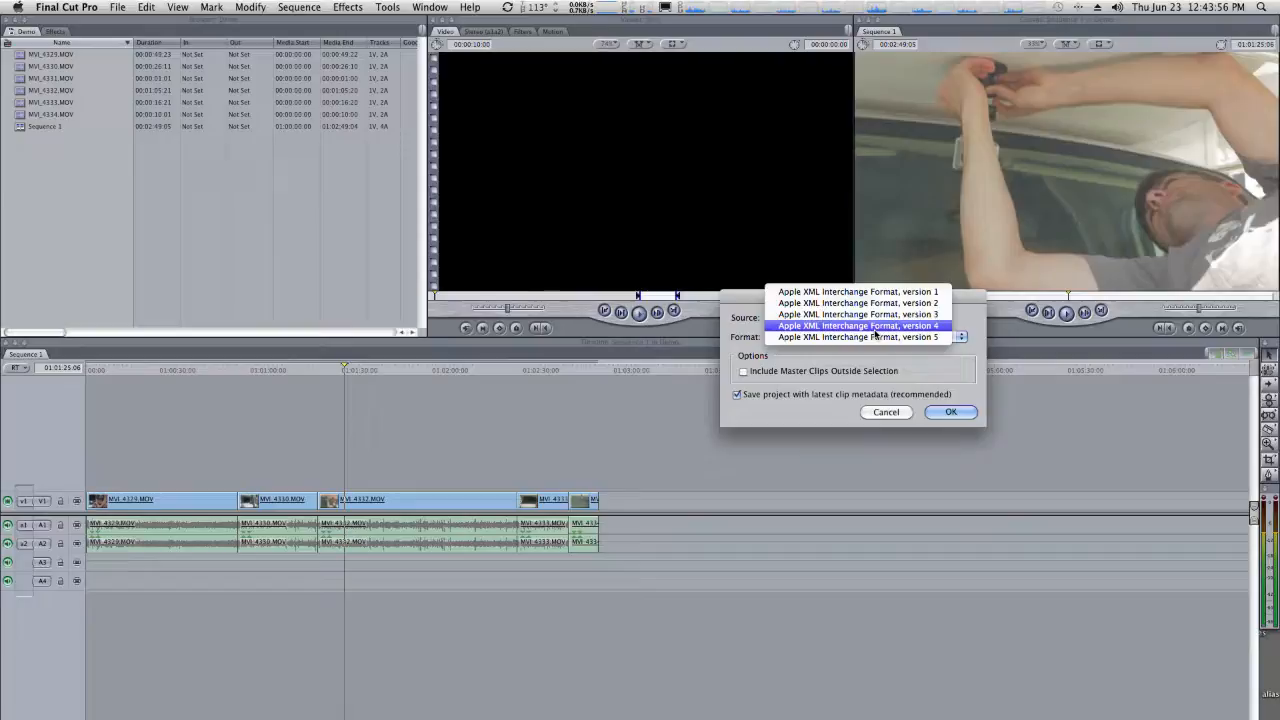
left_click(875, 325)
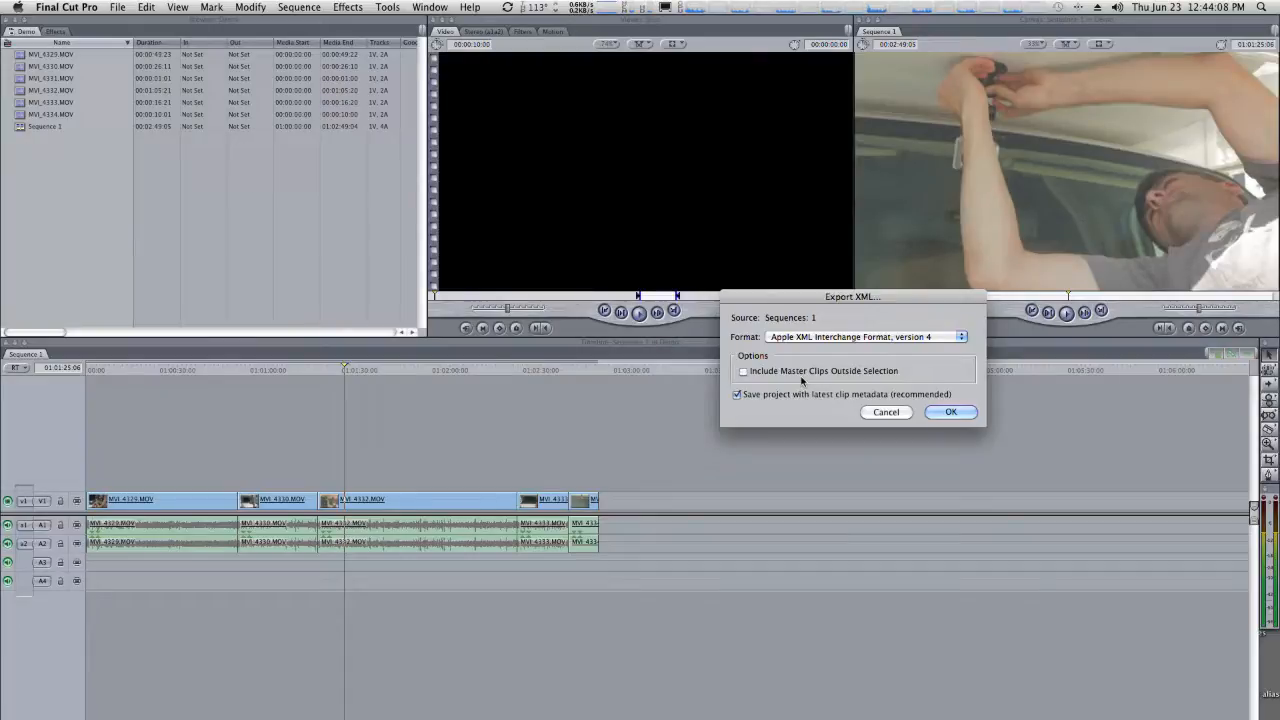
Confirm the export options and save the XML file as FCP on the Desktop.
left_click(950, 413)
left_click(950, 413)
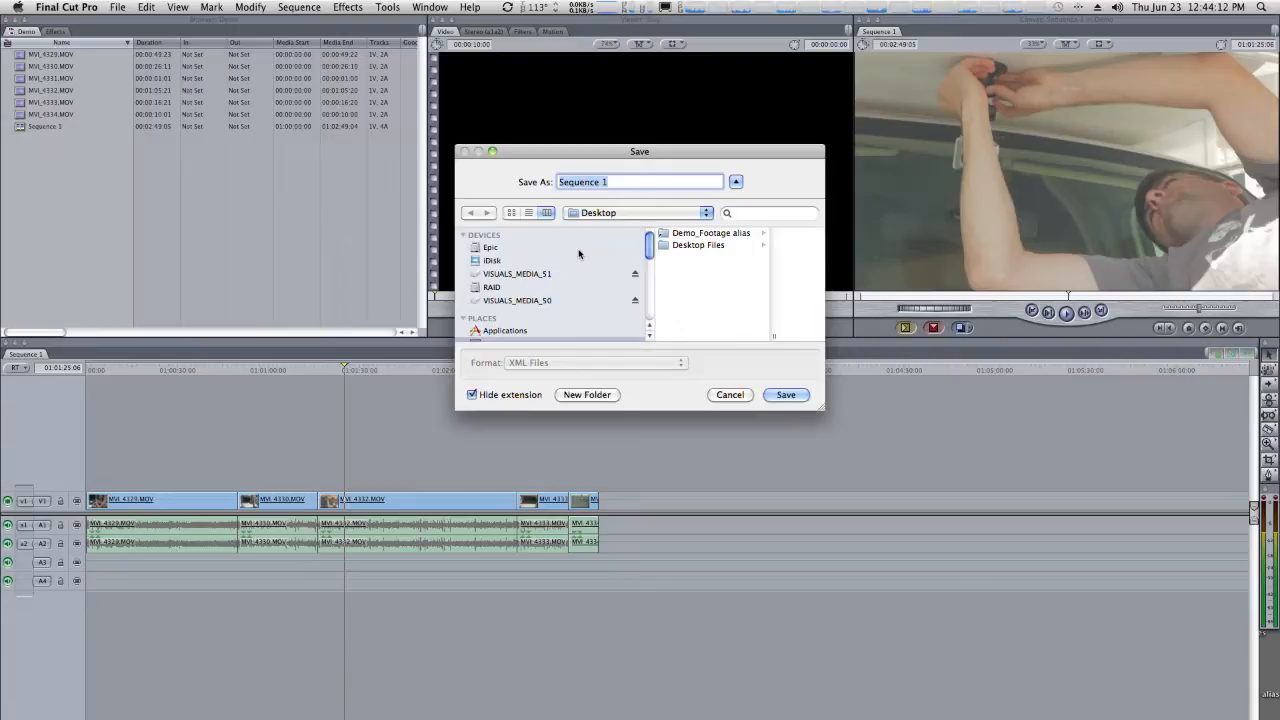
type("FCP")
key("Return")
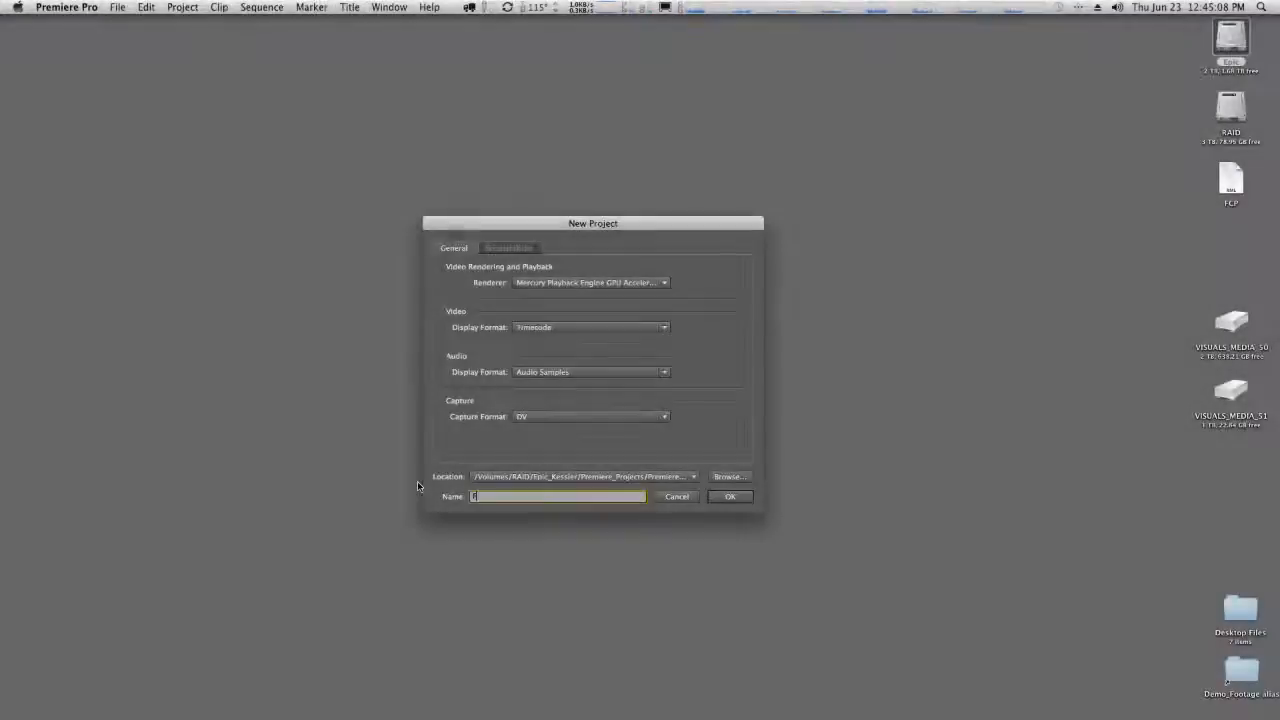
Switch to Premiere Pro and create a new project named FCPTransfer.
type("FCPT")
type("ransfer")
key("Return")
key("Return")
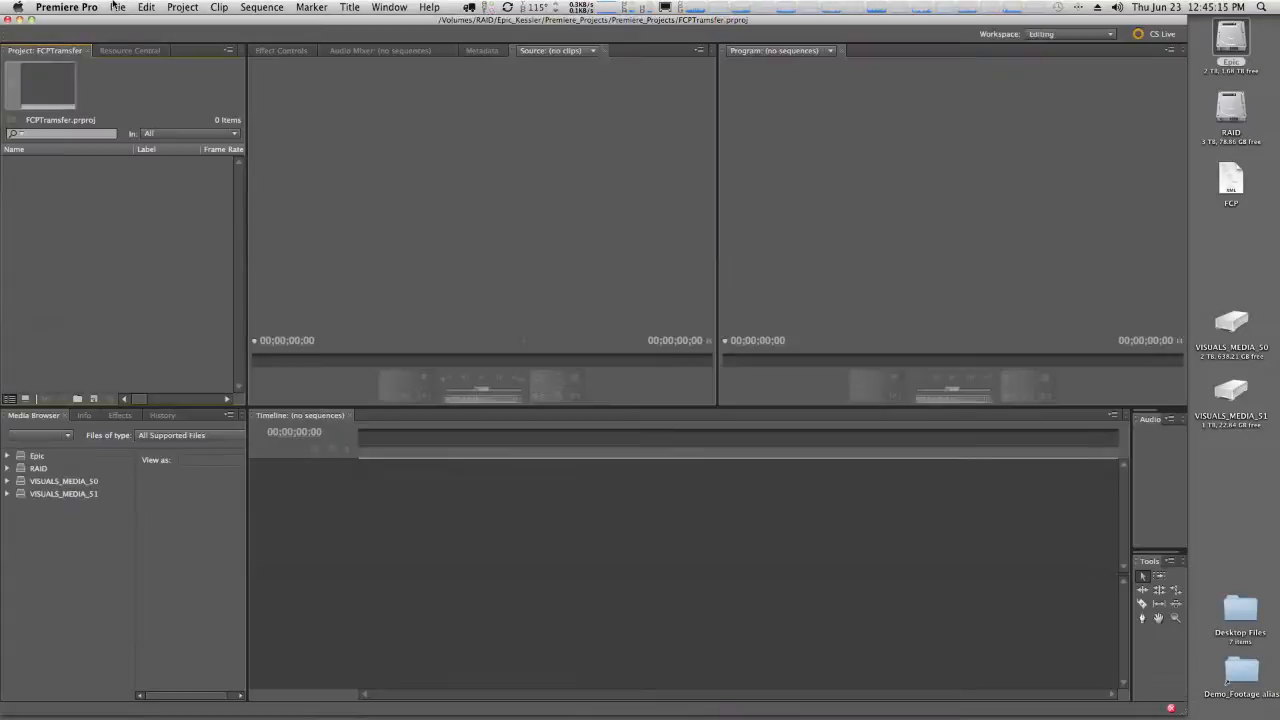
Import the FCP XML file from the Desktop into the project.
left_click(117, 7)
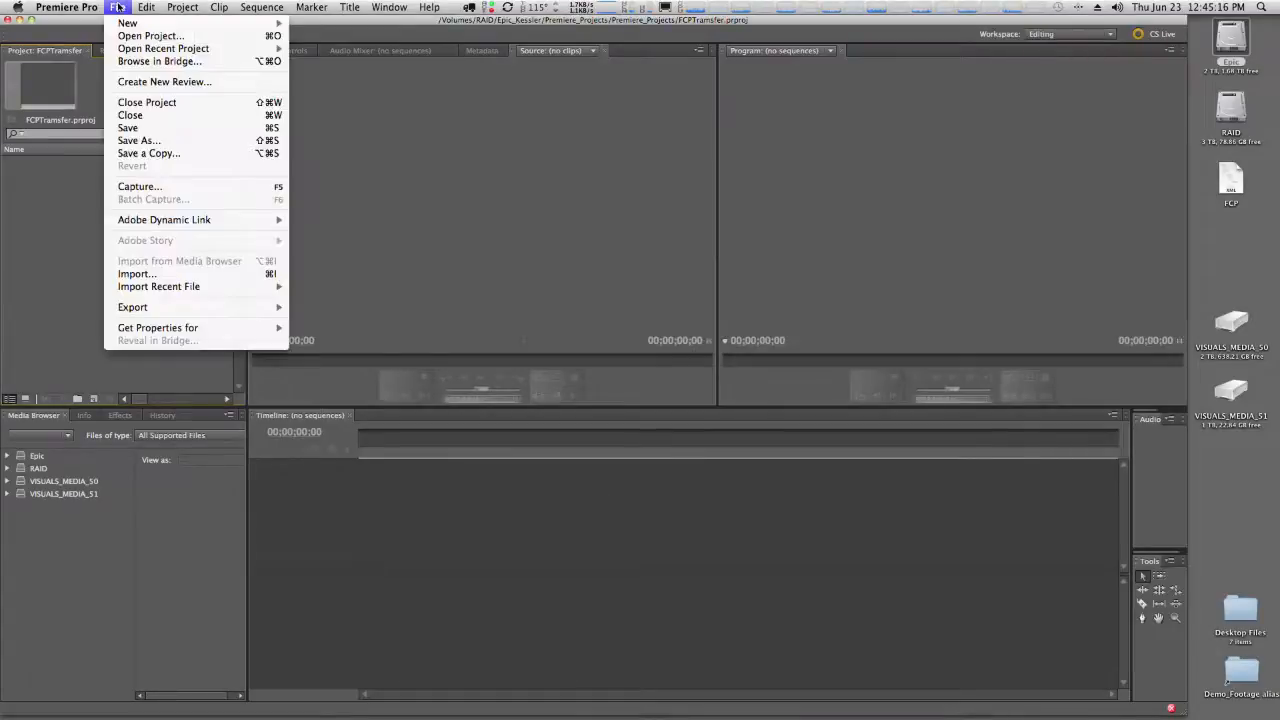
left_click(148, 276)
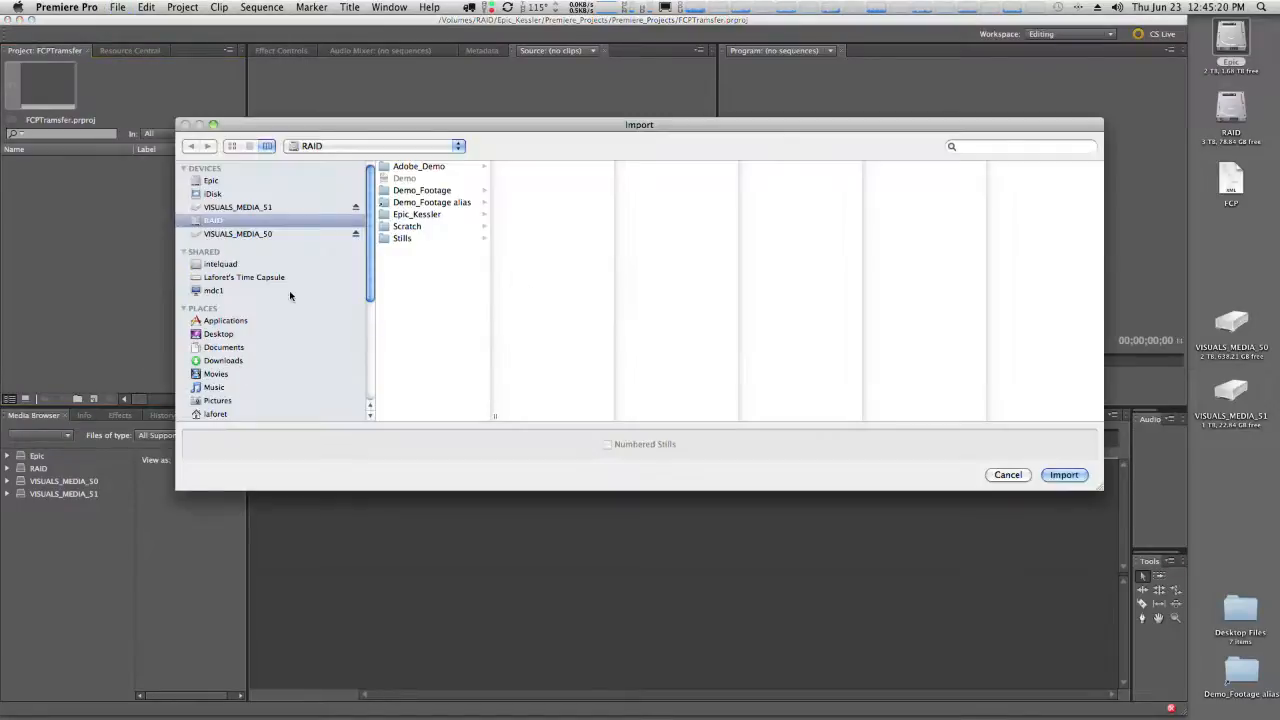
key("super+shift+d")
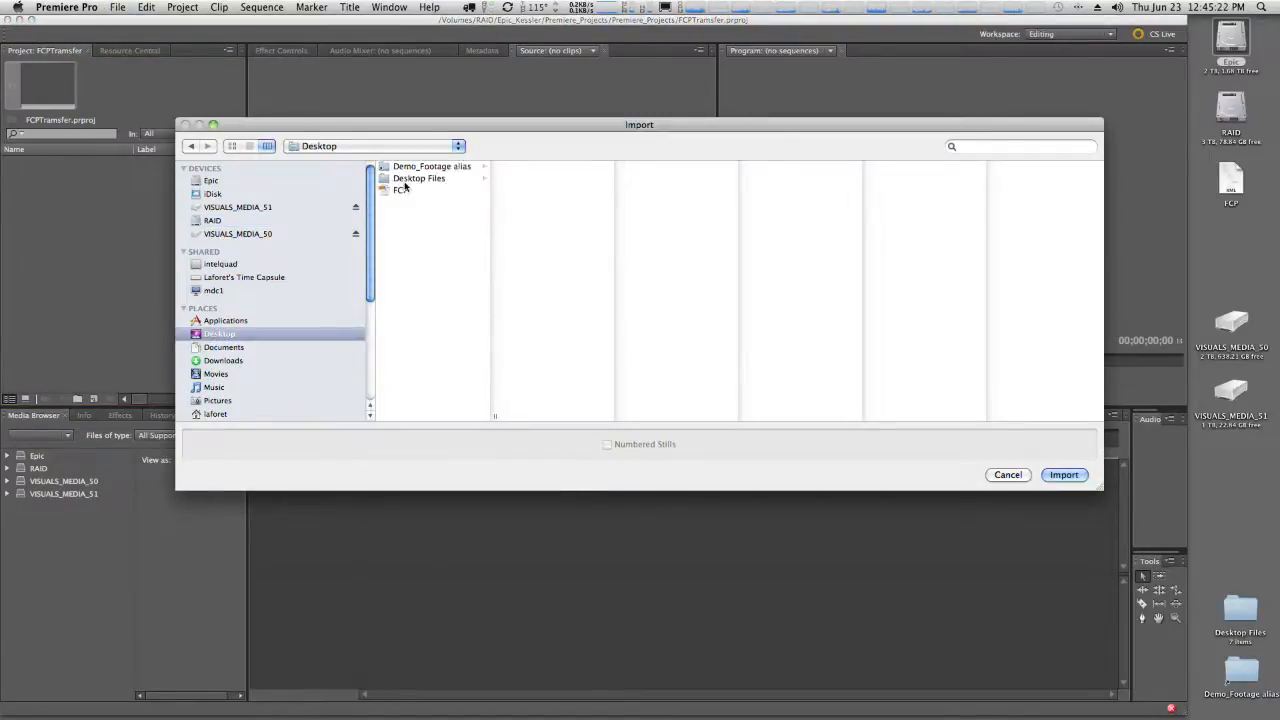
left_click(400, 190)
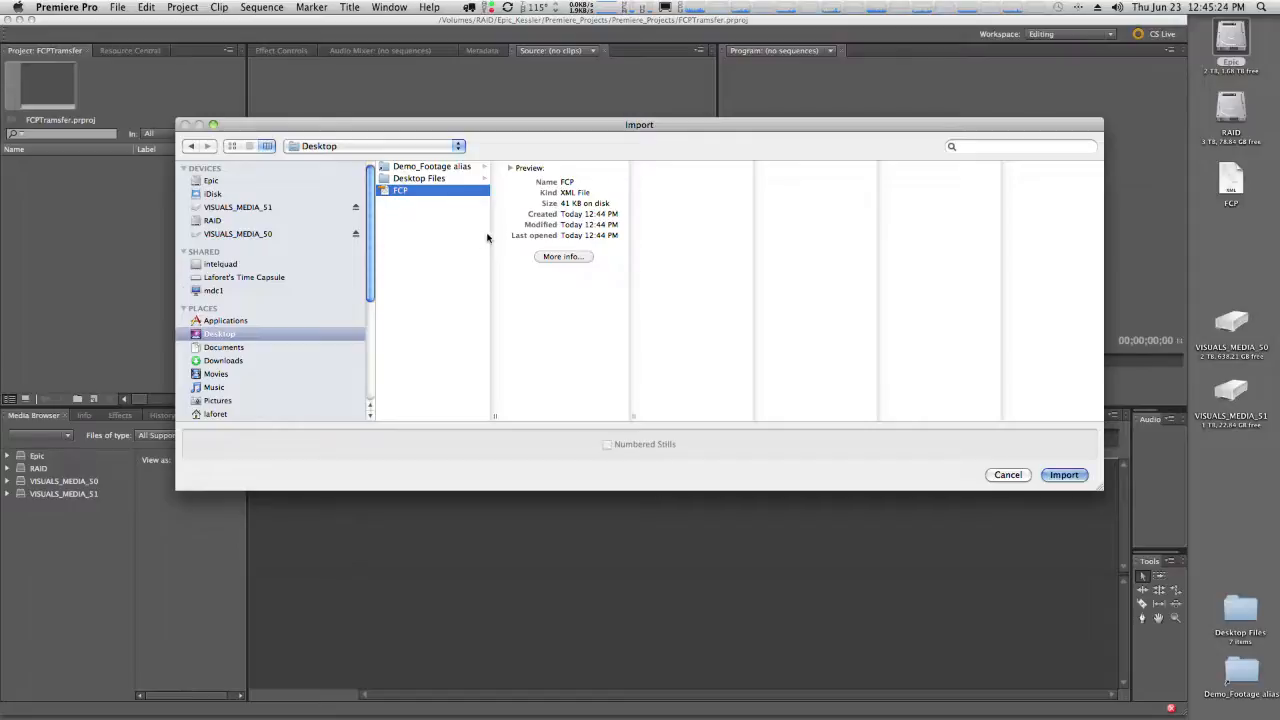
key("Return")
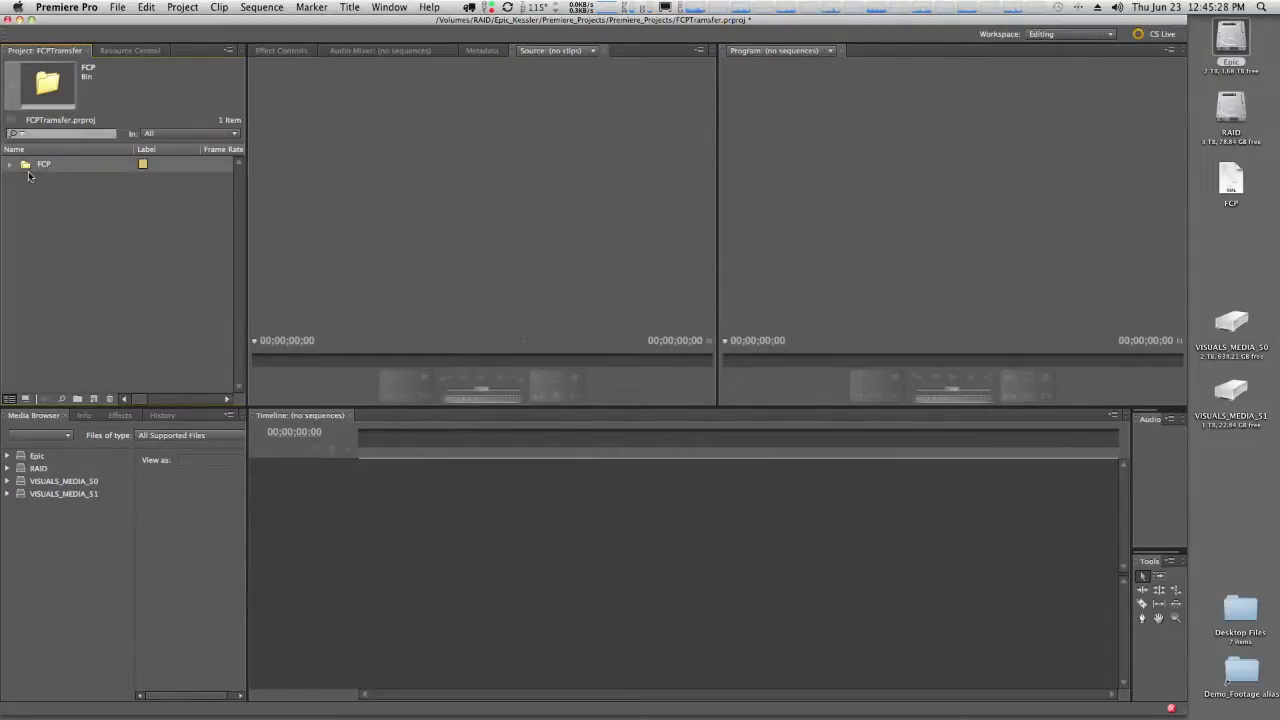
Expand the imported FCP bin, open Sequence 1 in the timeline and scrub to 01:00:34:11.
left_click(10, 164)
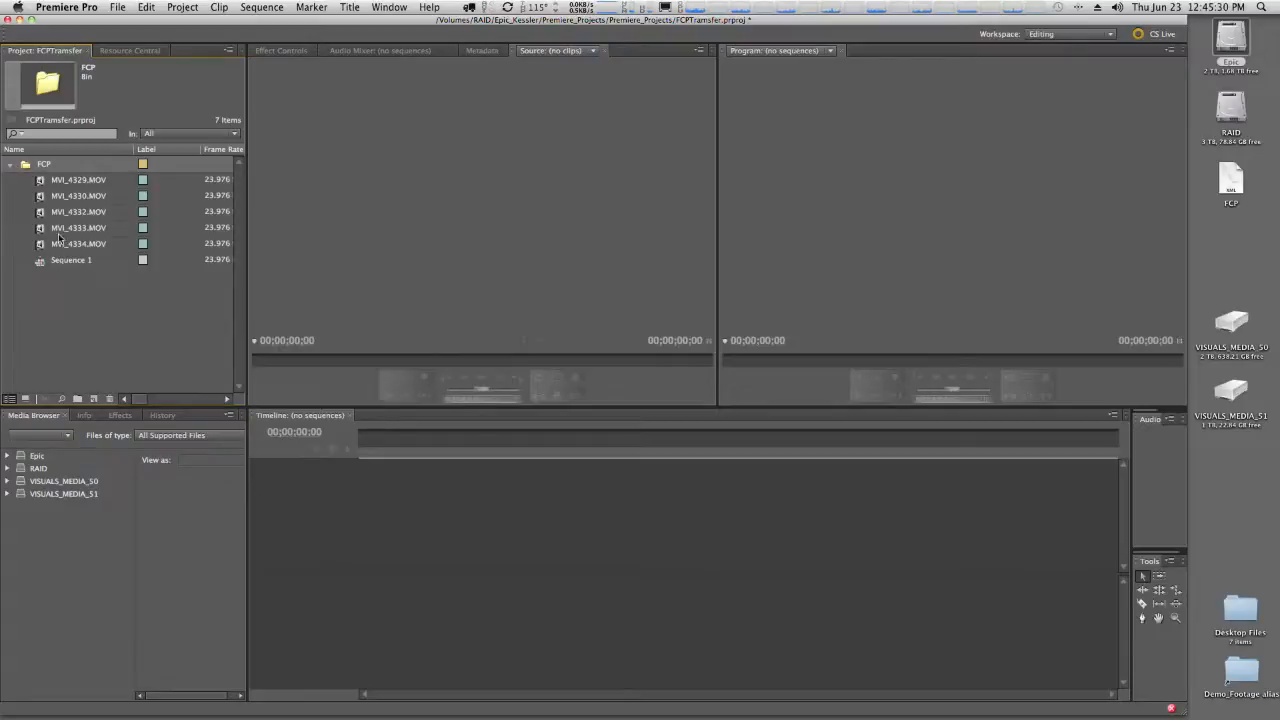
double_click(45, 262)
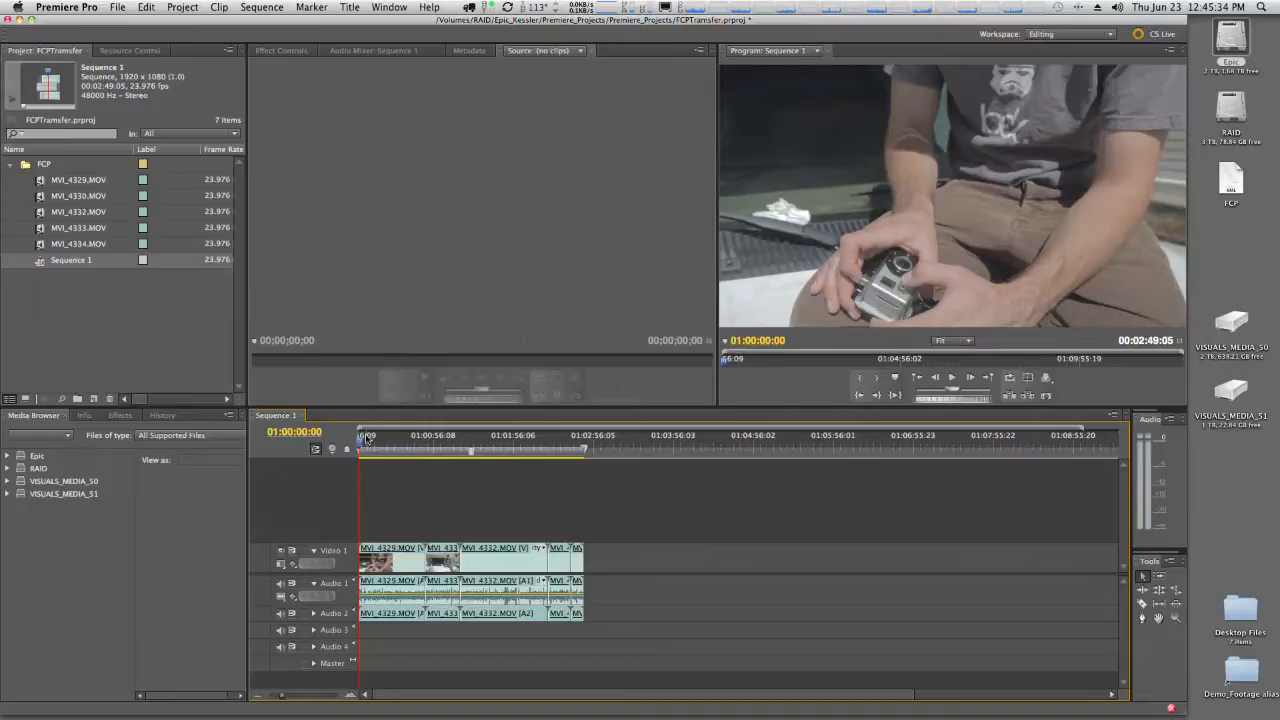
left_click_drag(366, 440, 417, 455)
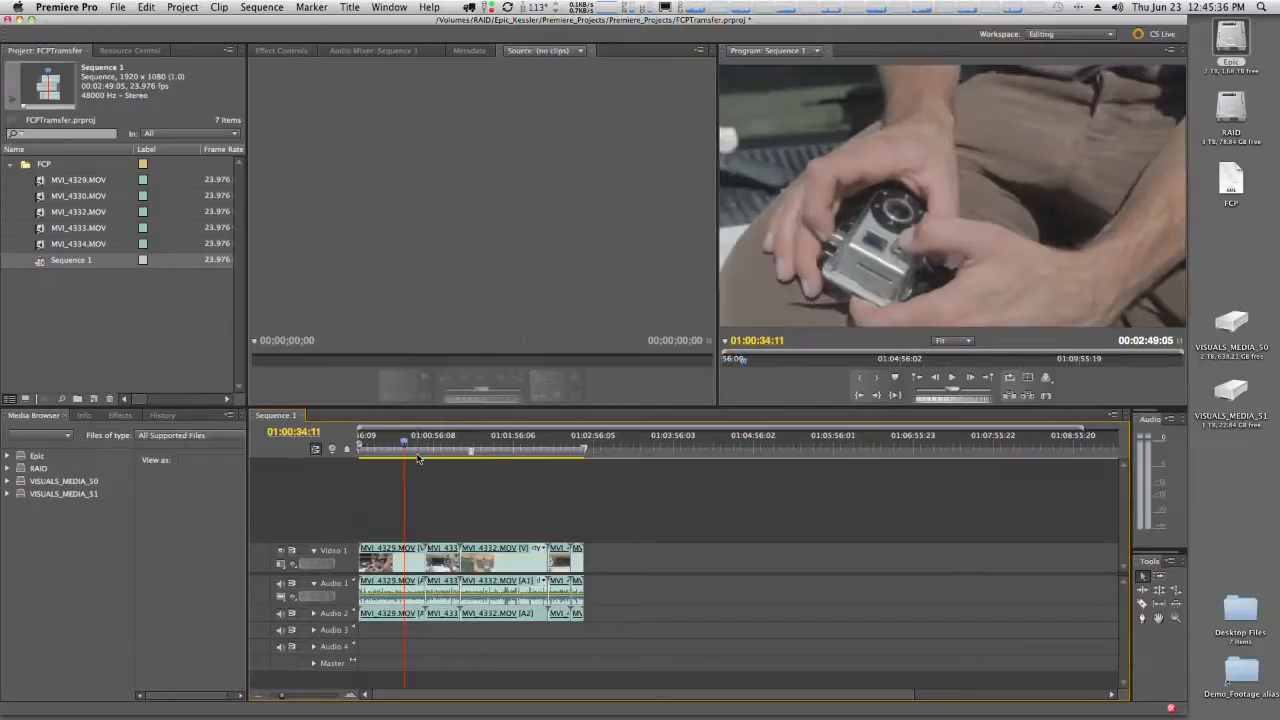
Move the MVI_4330.MOV clip from second position to the end of Sequence 1 and close the gap it leaves.
left_click_drag(441, 558, 596, 558)
left_click(443, 560)
key("Delete")
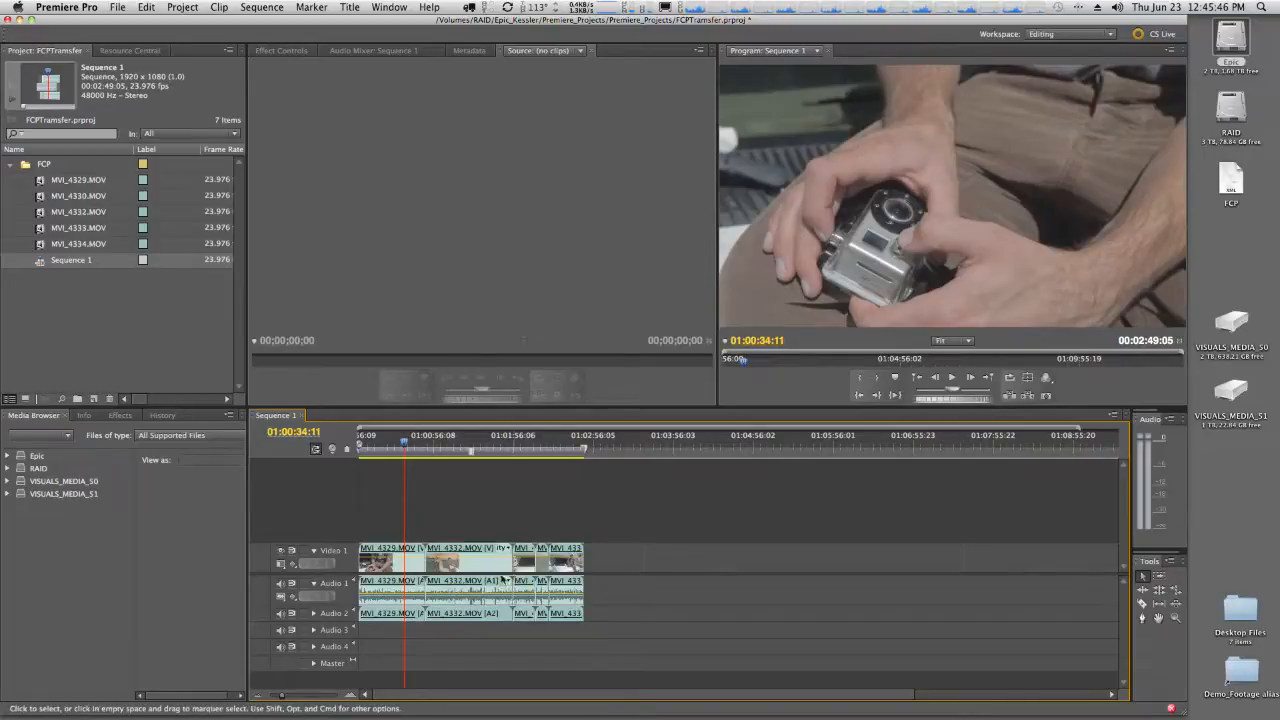
Trim about 26 seconds off the start of the MVI_4332.MOV clip and close the resulting gap.
left_click(482, 592)
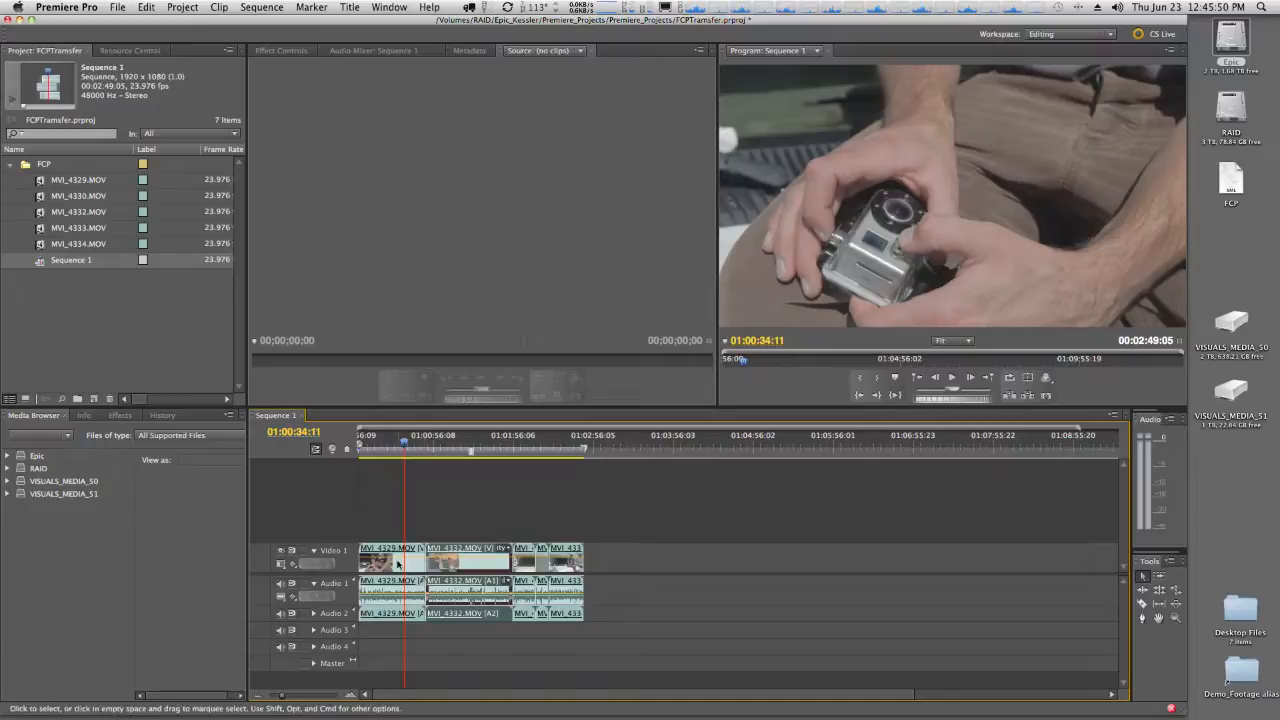
left_click_drag(427, 557, 460, 558)
left_click(445, 561)
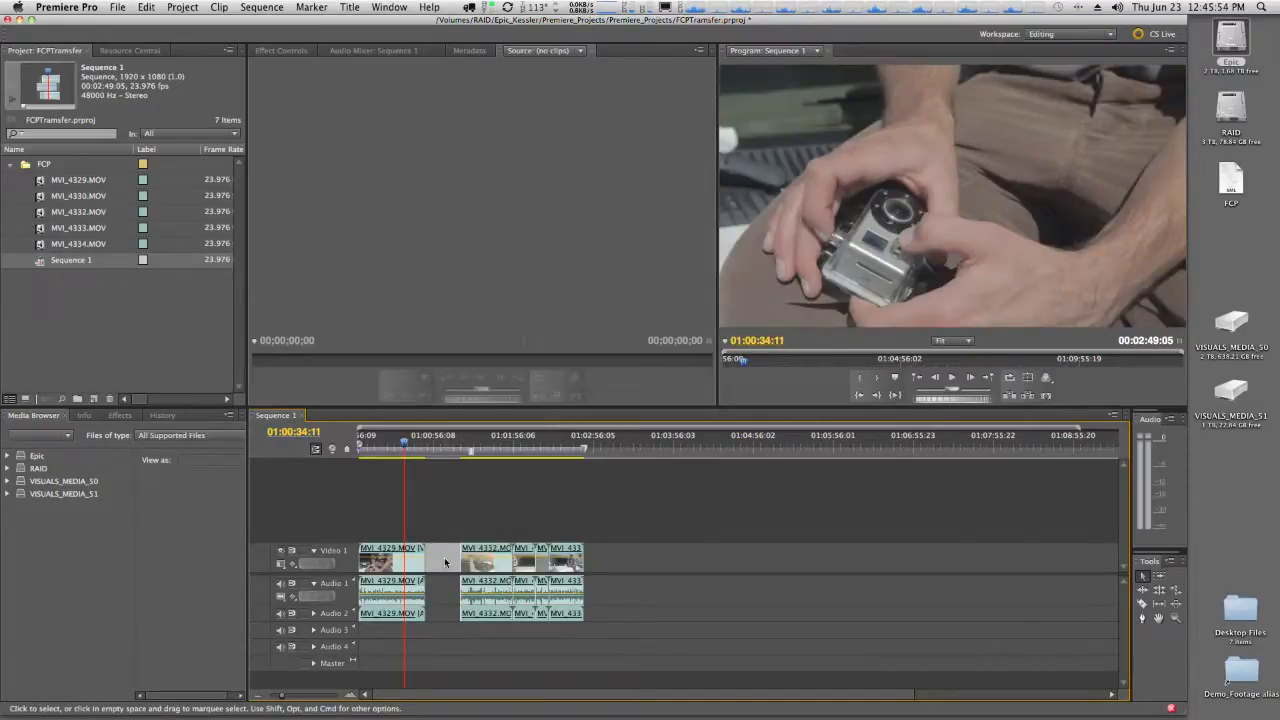
key("Delete")
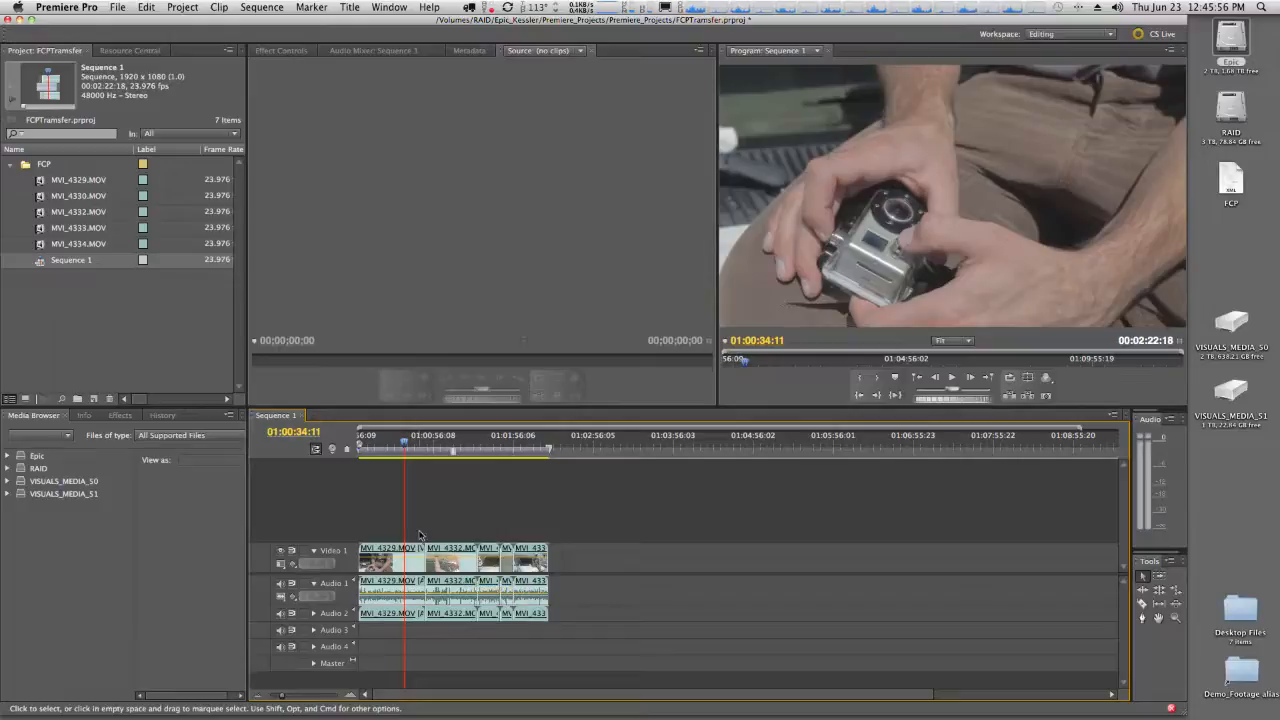
Start a Final Cut Pro XML export of the edited project, saving the project when asked.
left_click(120, 8)
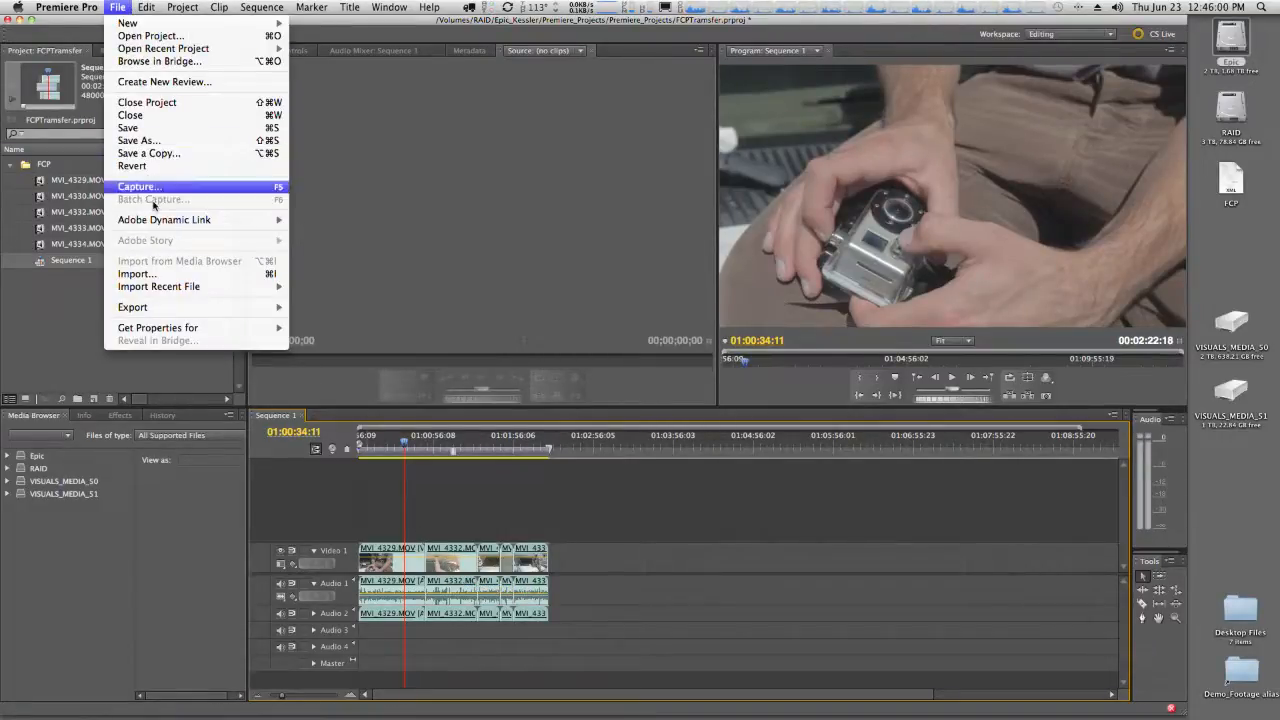
mouse_move(153, 310)
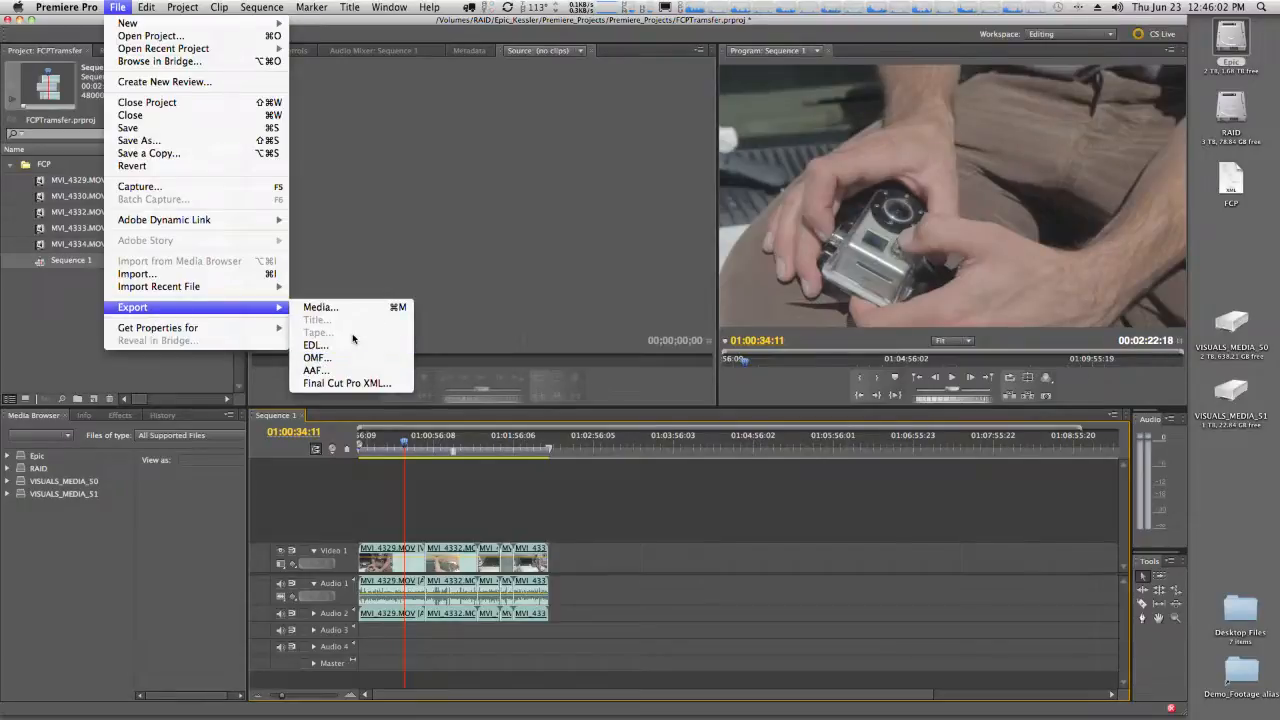
left_click(345, 383)
left_click(686, 388)
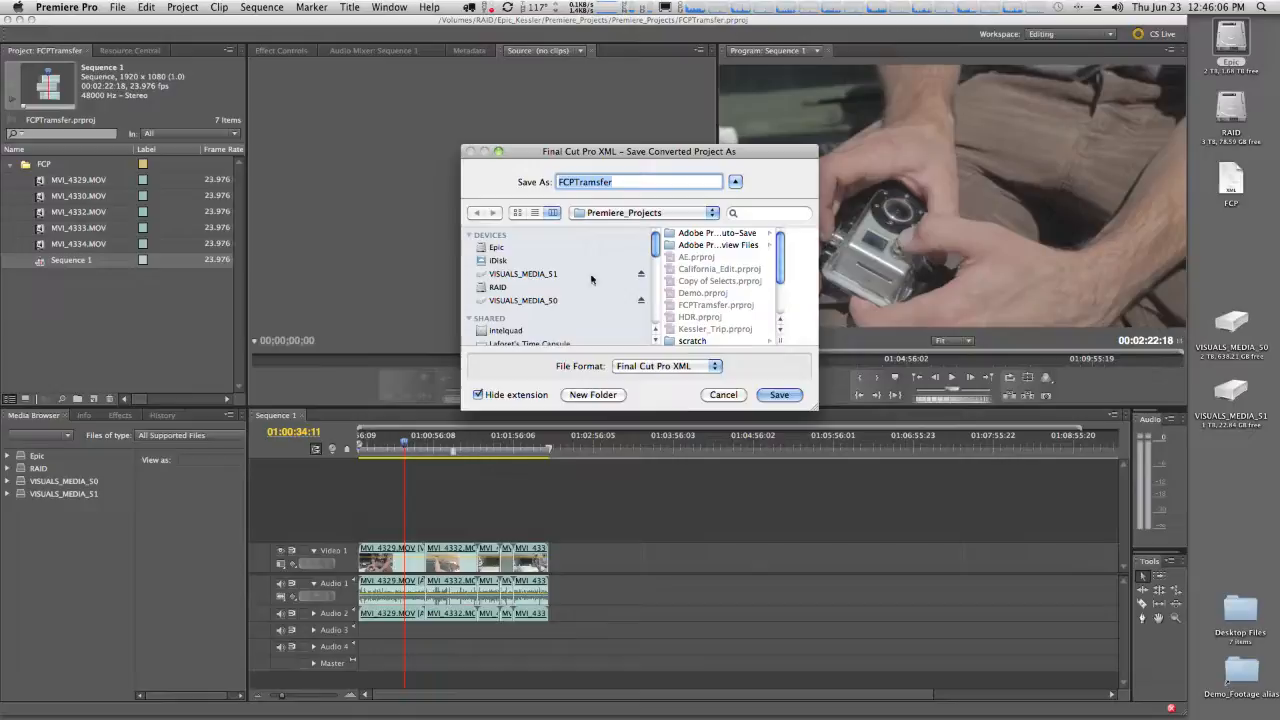
Name the XML file FCPTransferFromPremiere and save it on the Desktop.
left_click(596, 182)
key("BackSpace")
type("nsfer")
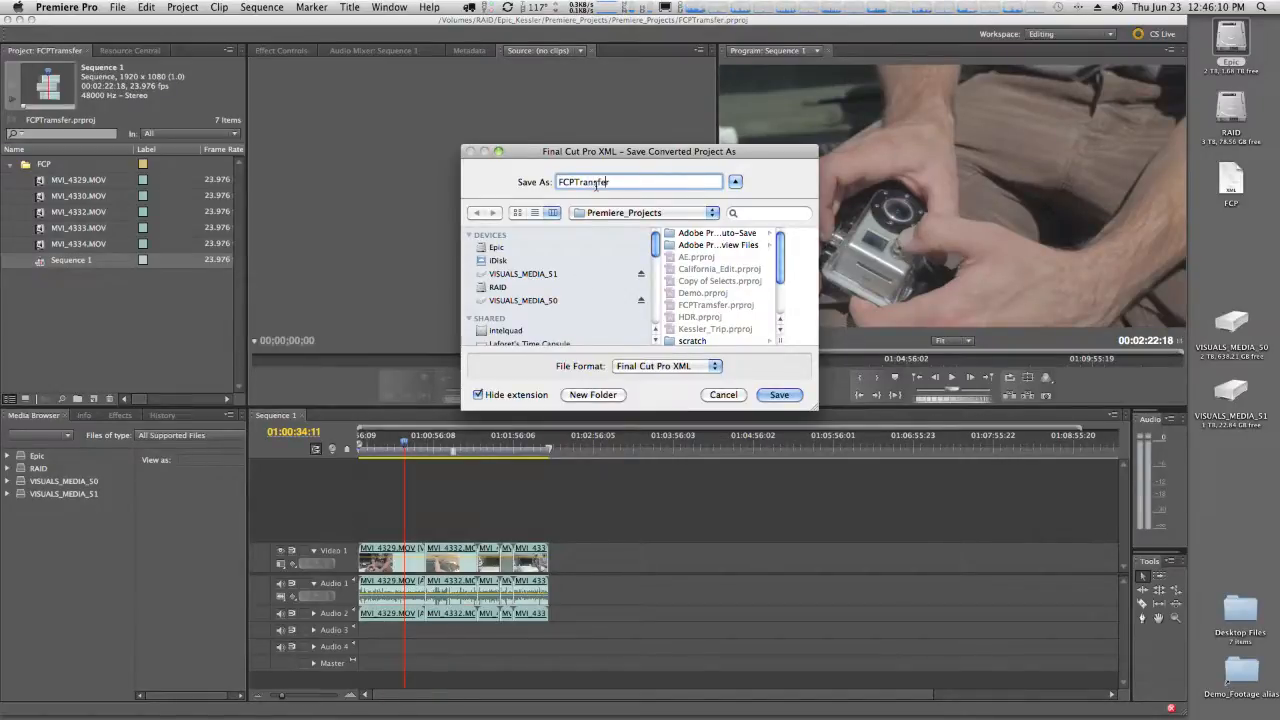
type("FromPremiere")
key("super+shift+d")
key("Return")
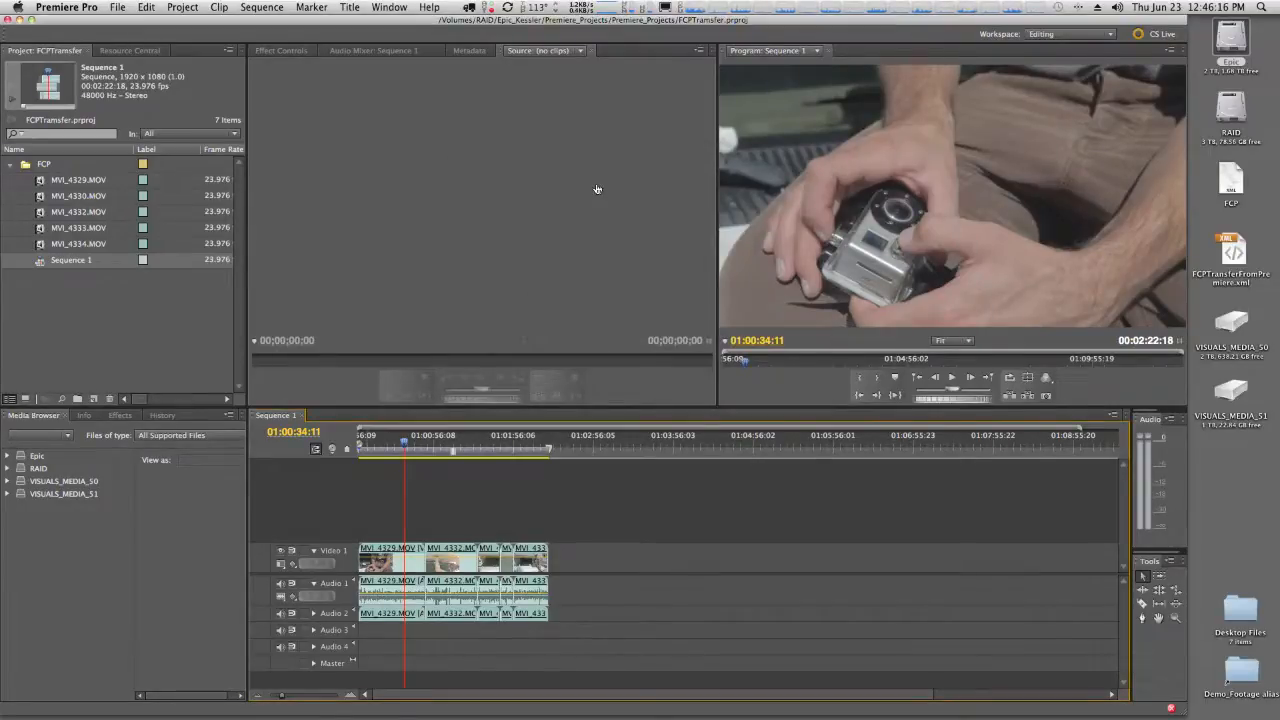
Switch to Final Cut Pro.
key("super+Tab")
left_click(812, 378)
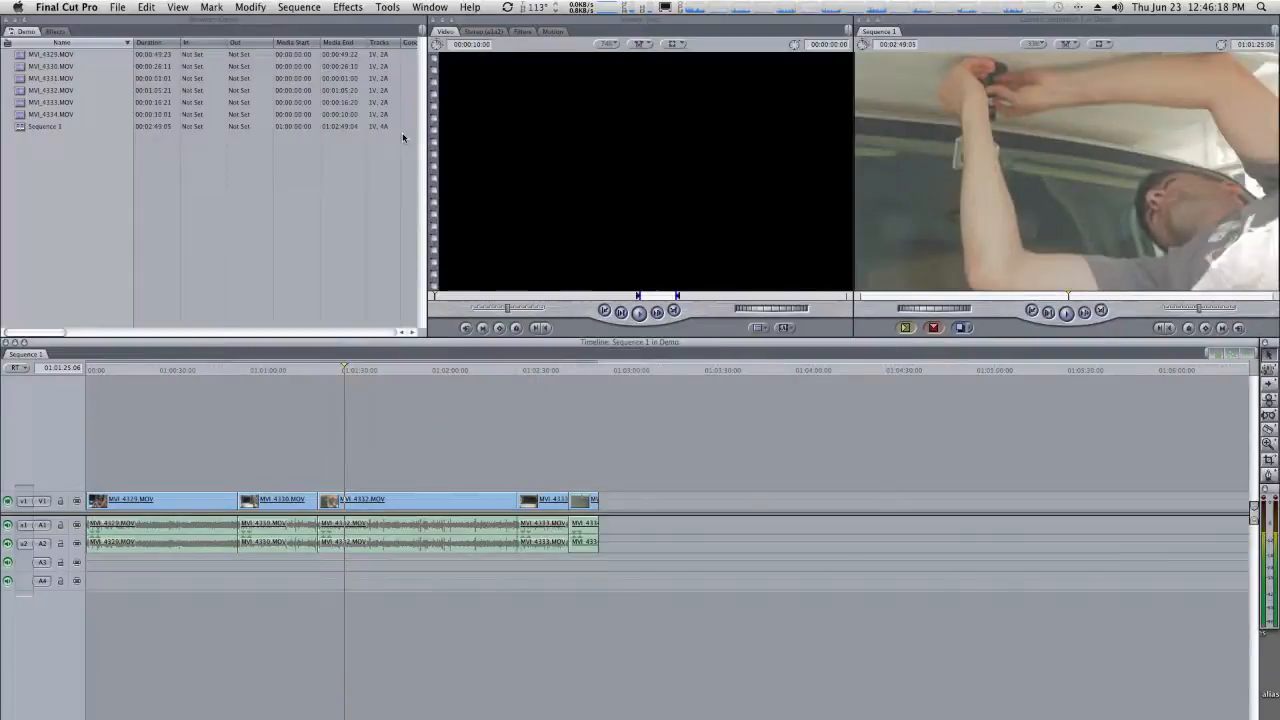
left_click(117, 7)
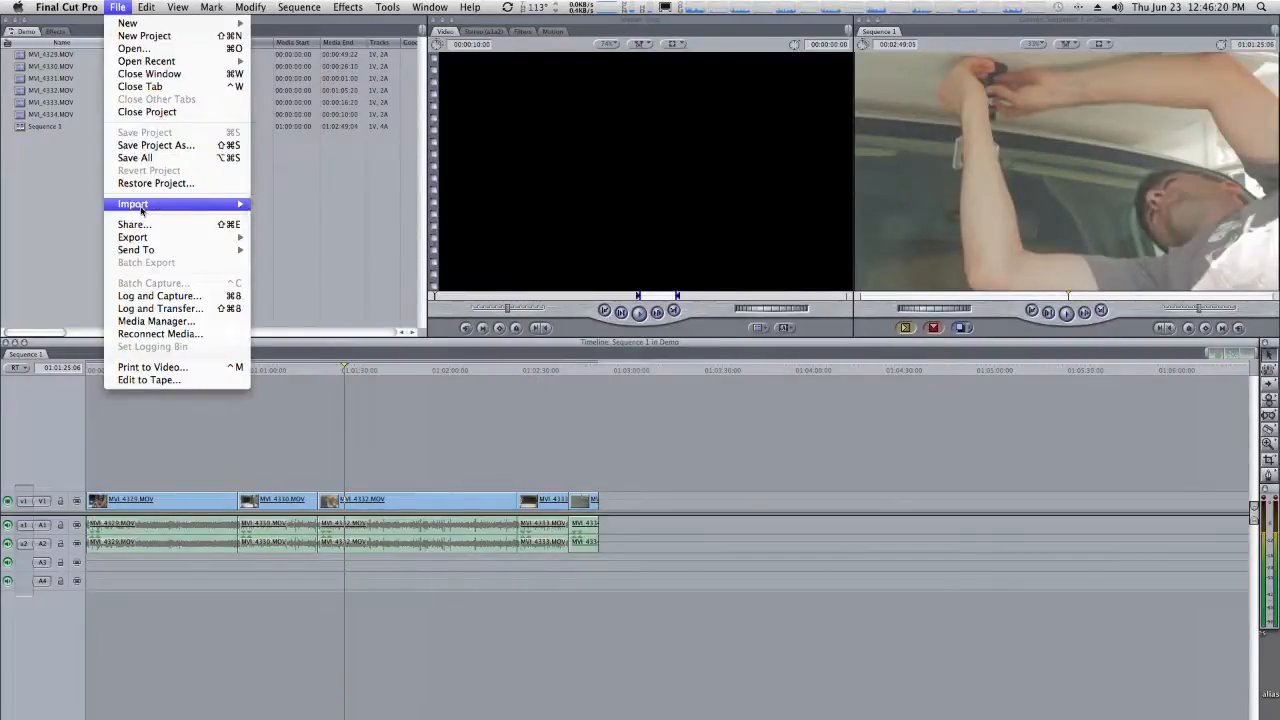
mouse_move(143, 208)
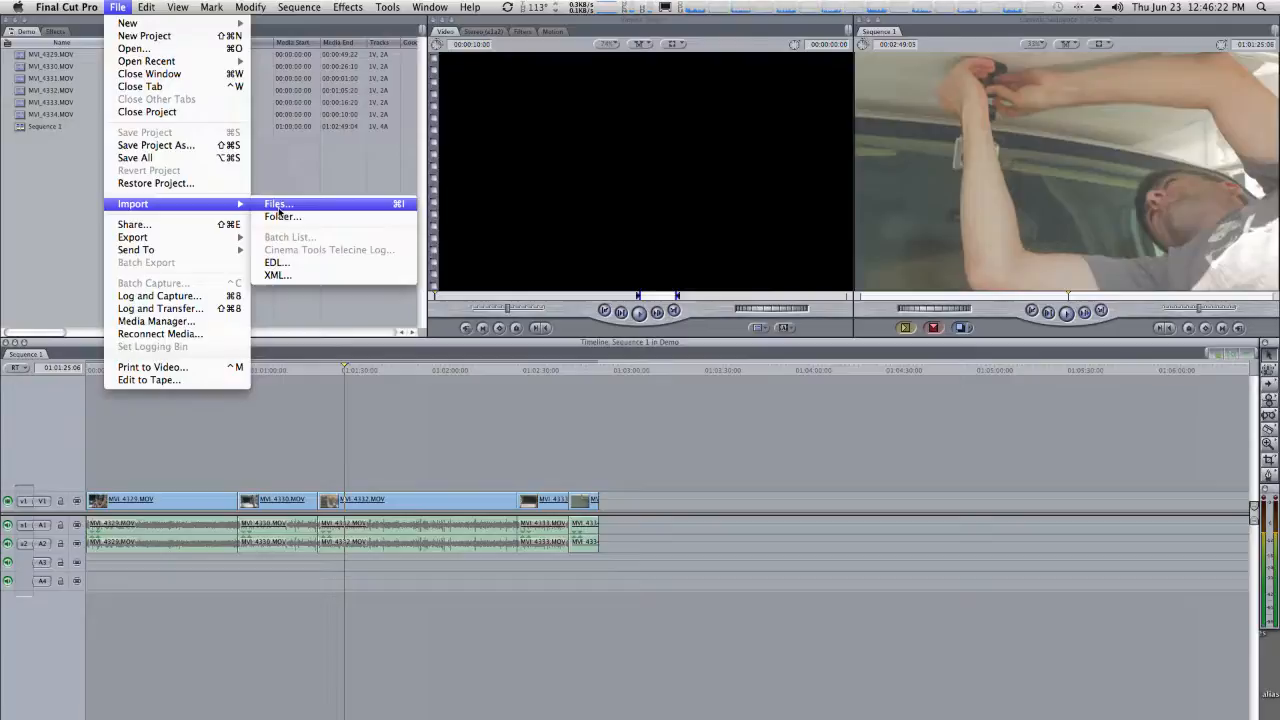
left_click(278, 205)
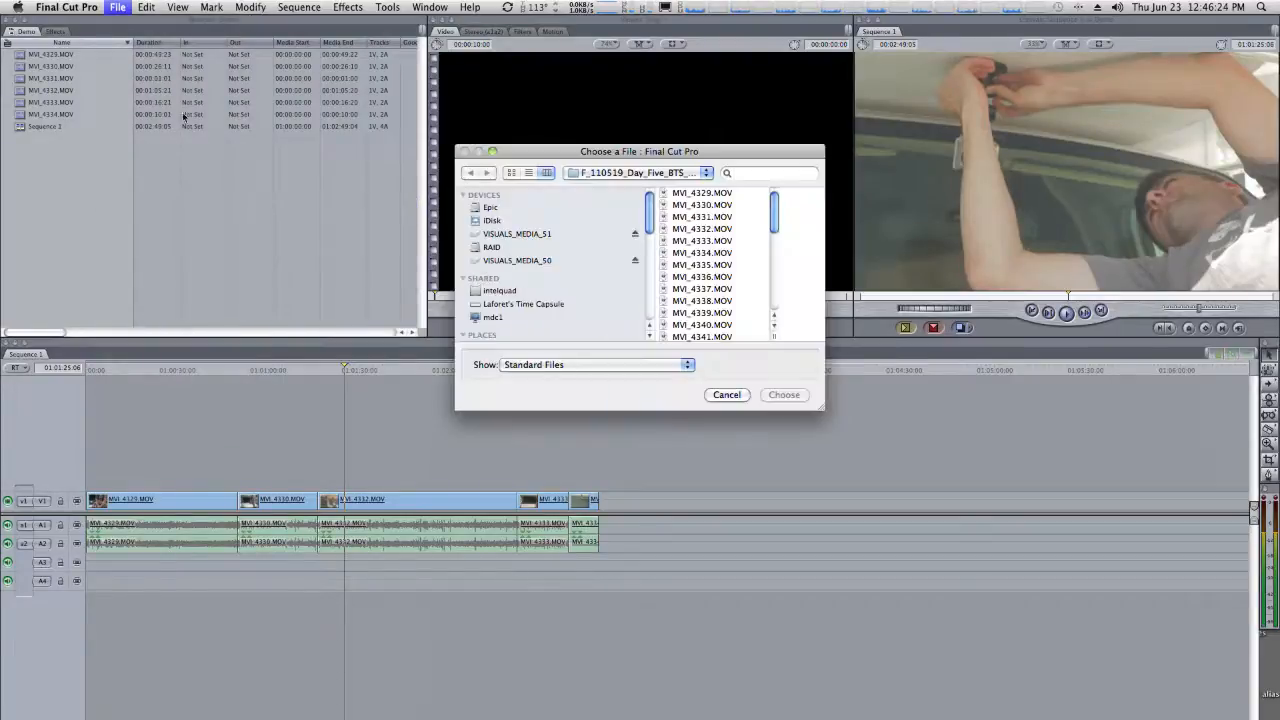
key("Escape")
Import FCPTransferFromPremiere.xml from the Desktop into the Demo project, keeping the default XML import options.
left_click(115, 7)
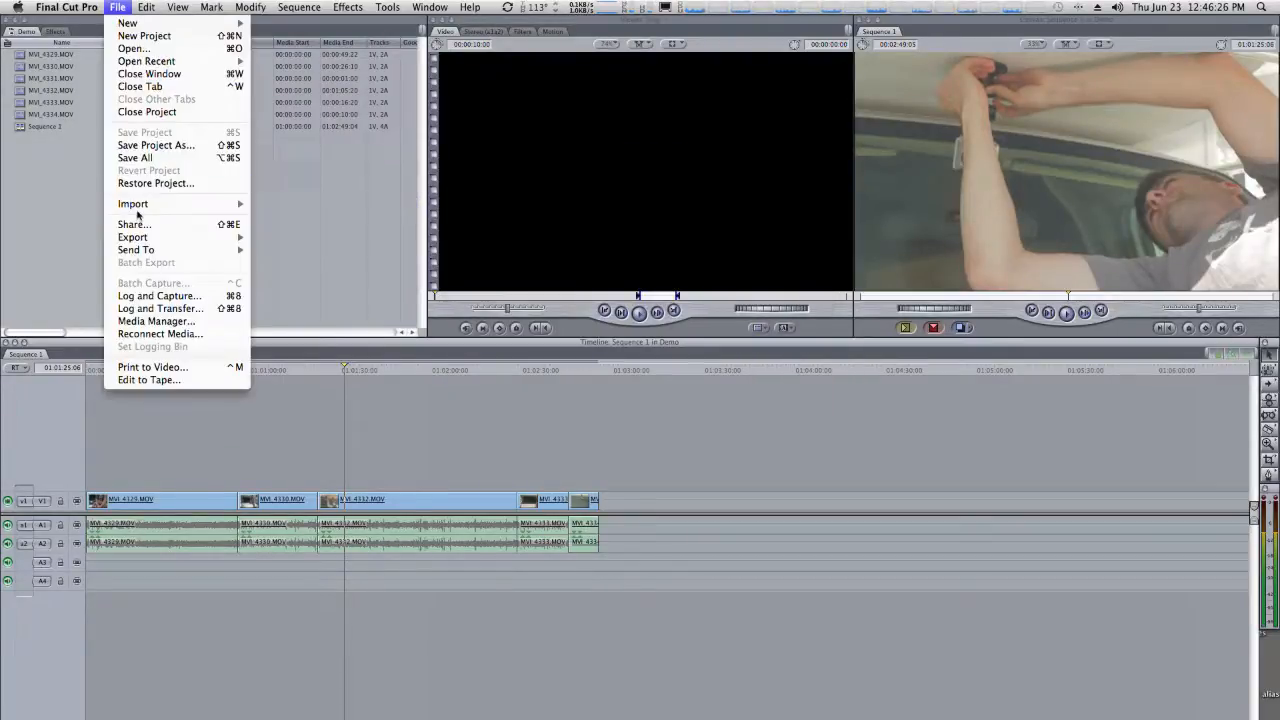
mouse_move(166, 211)
left_click(309, 275)
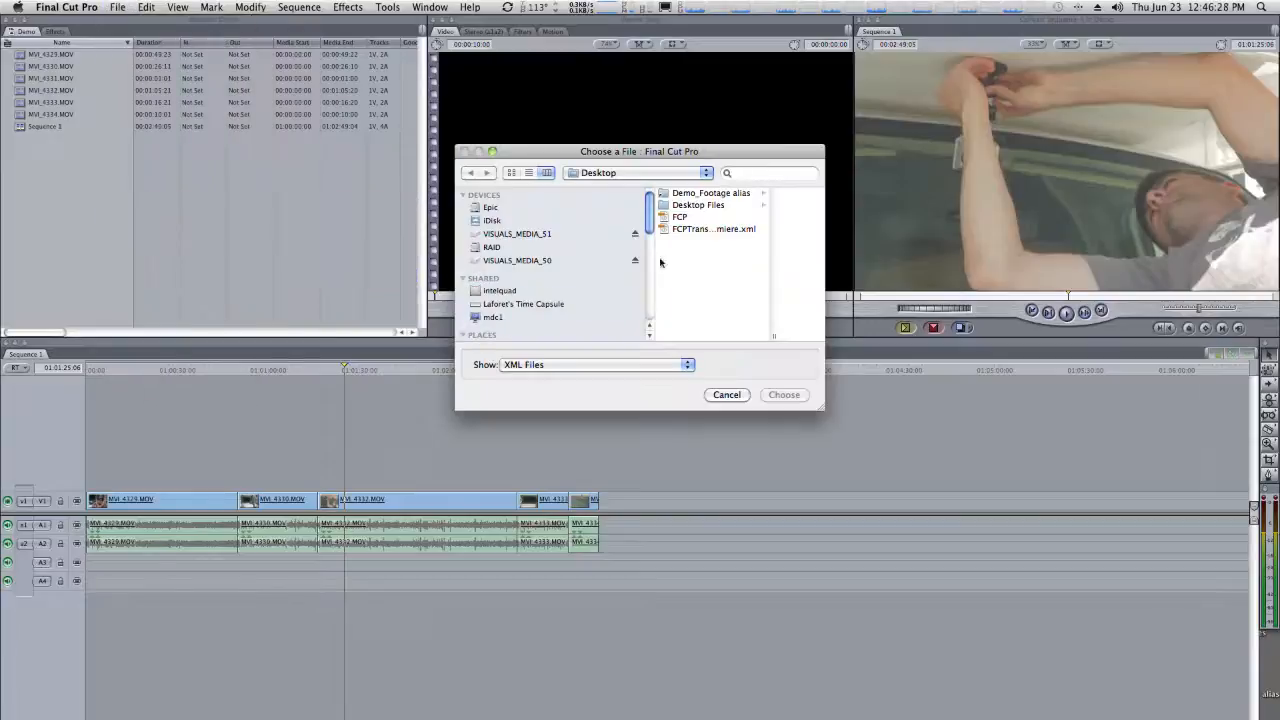
double_click(702, 230)
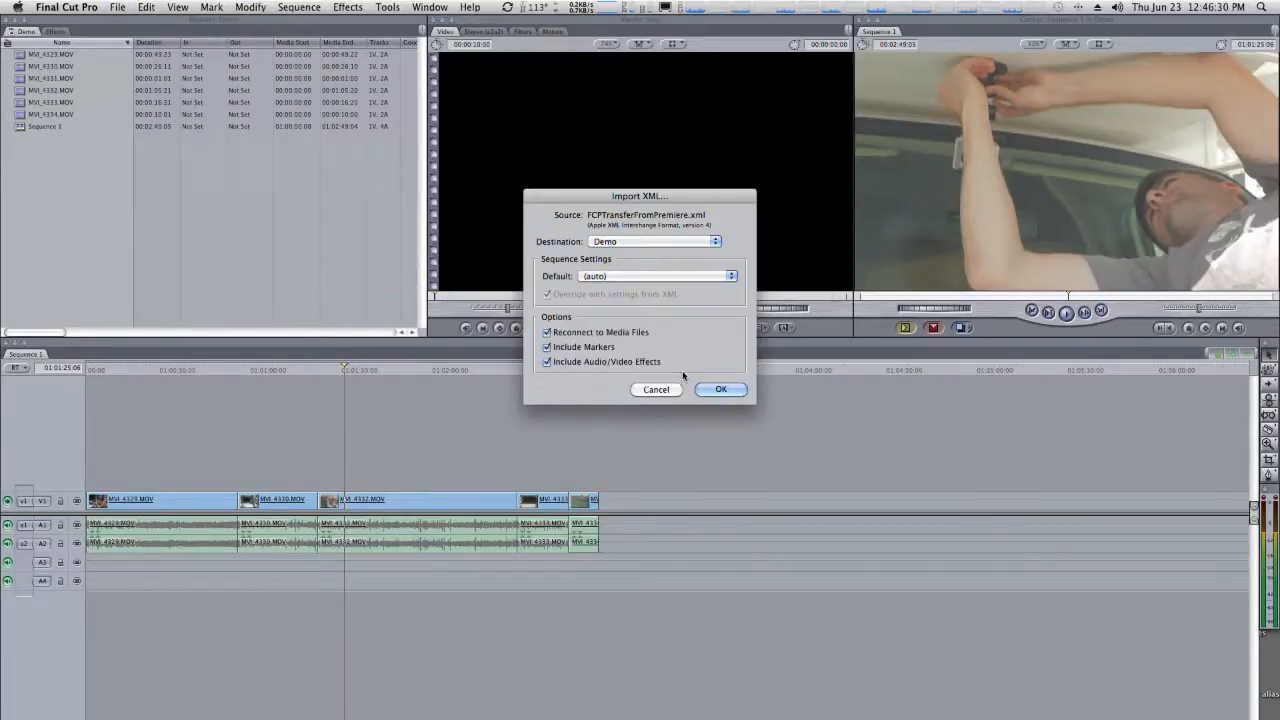
left_click(719, 388)
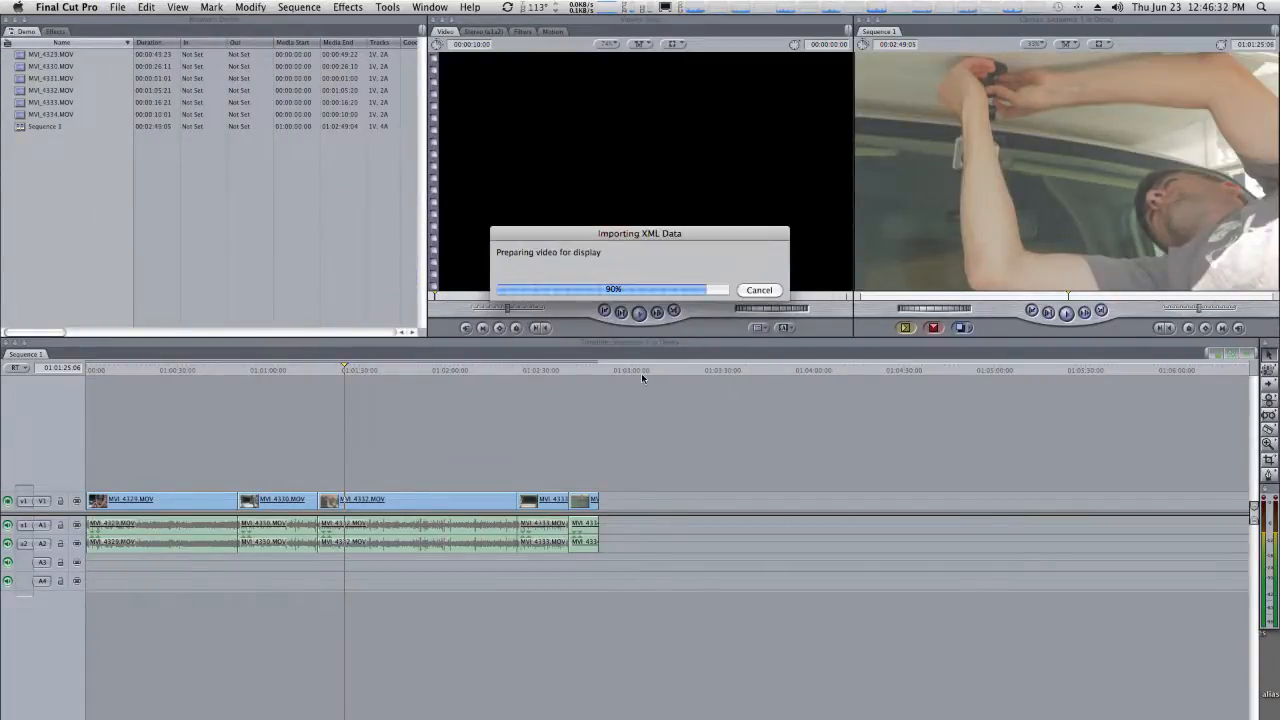
Expand the FCPTransferFromPremiere bin and its FCP bin, and open the imported Sequence 1 in the timeline.
left_click(8, 55)
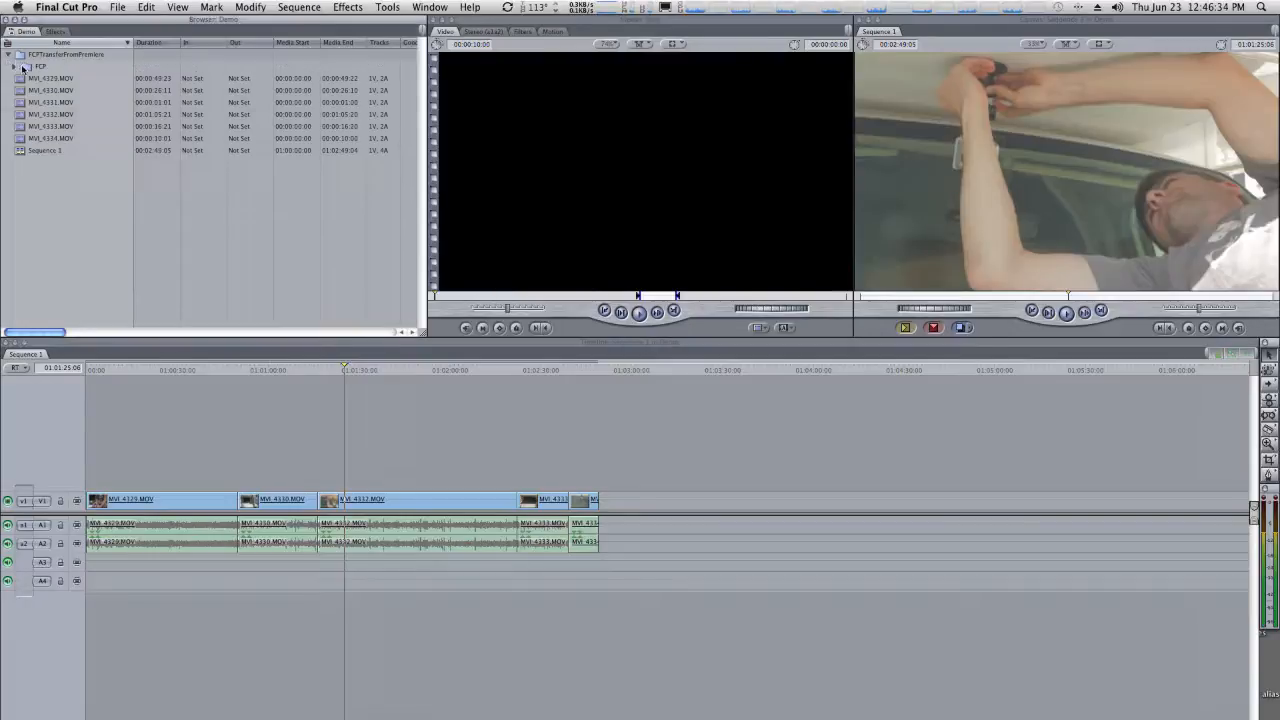
left_click(15, 66)
left_click(32, 140)
double_click(32, 140)
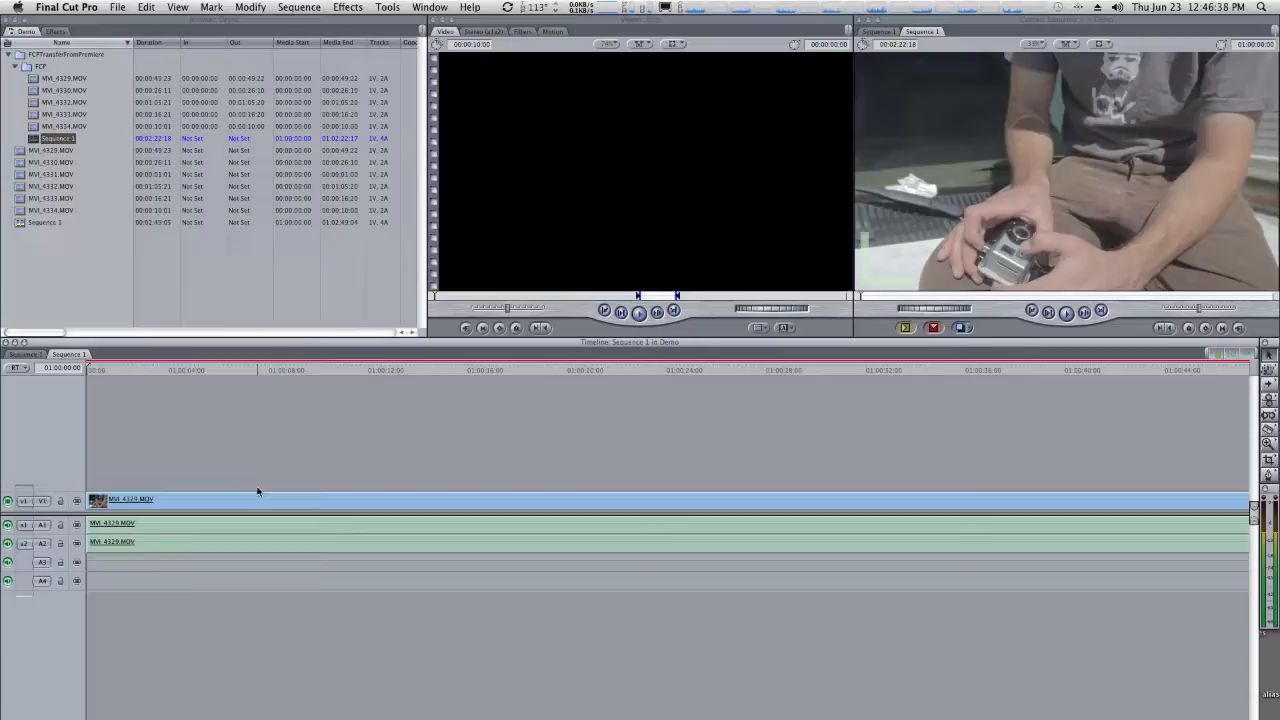
Review the whole imported sequence in the timeline, scrubbing through its clips to 01:01:29:09.
key("super+minus")
key("super+minus")
key("super+minus")
key("super+minus")
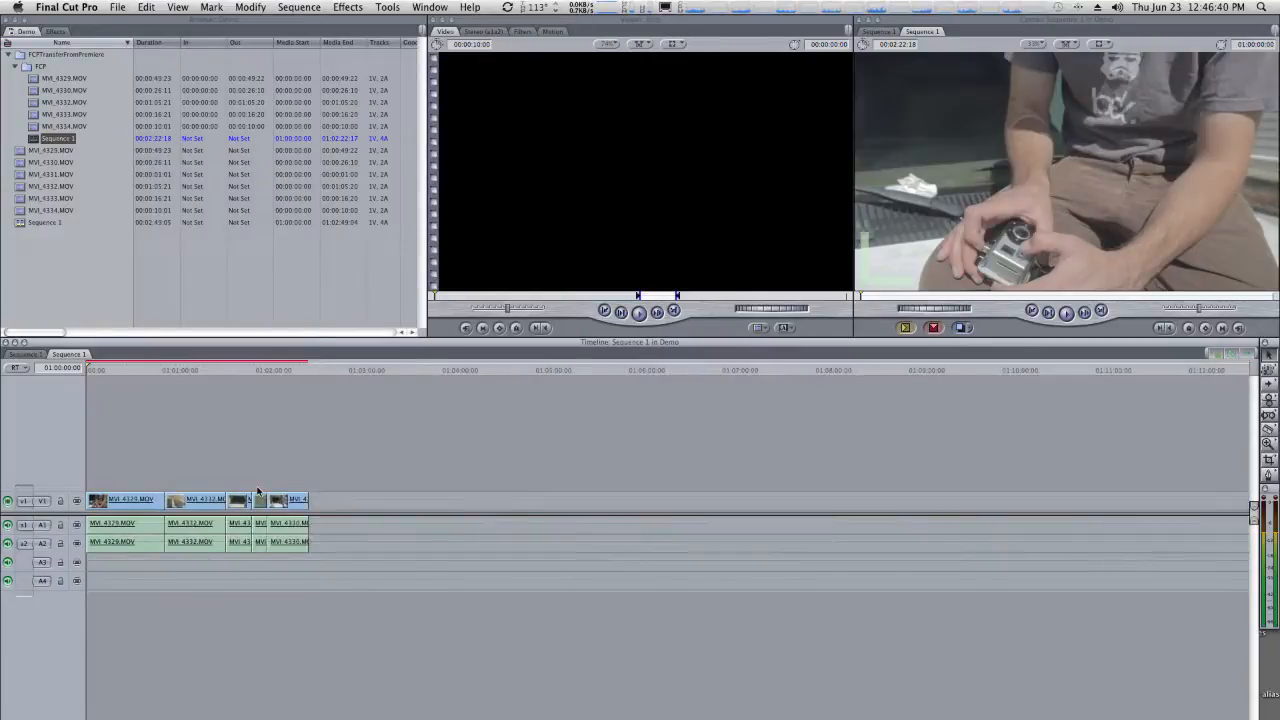
left_click_drag(186, 370, 218, 374)
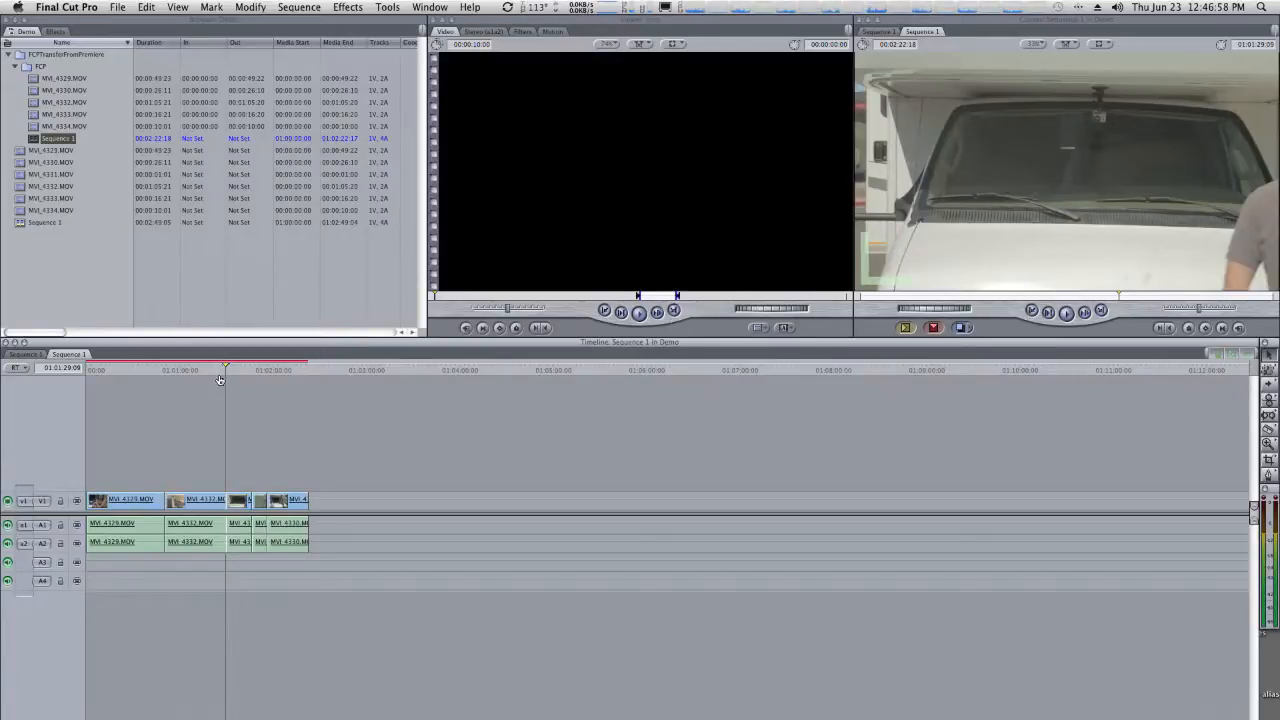
Switch back to Premiere Pro.
key("super+Tab")
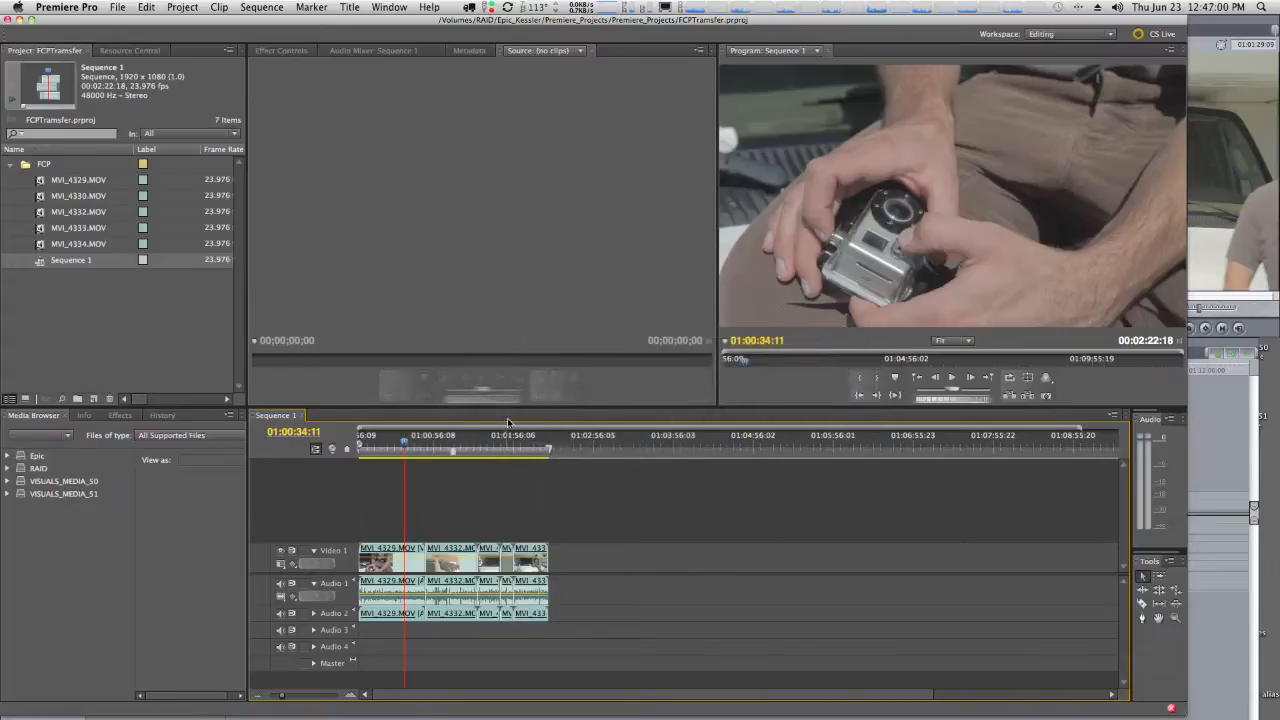